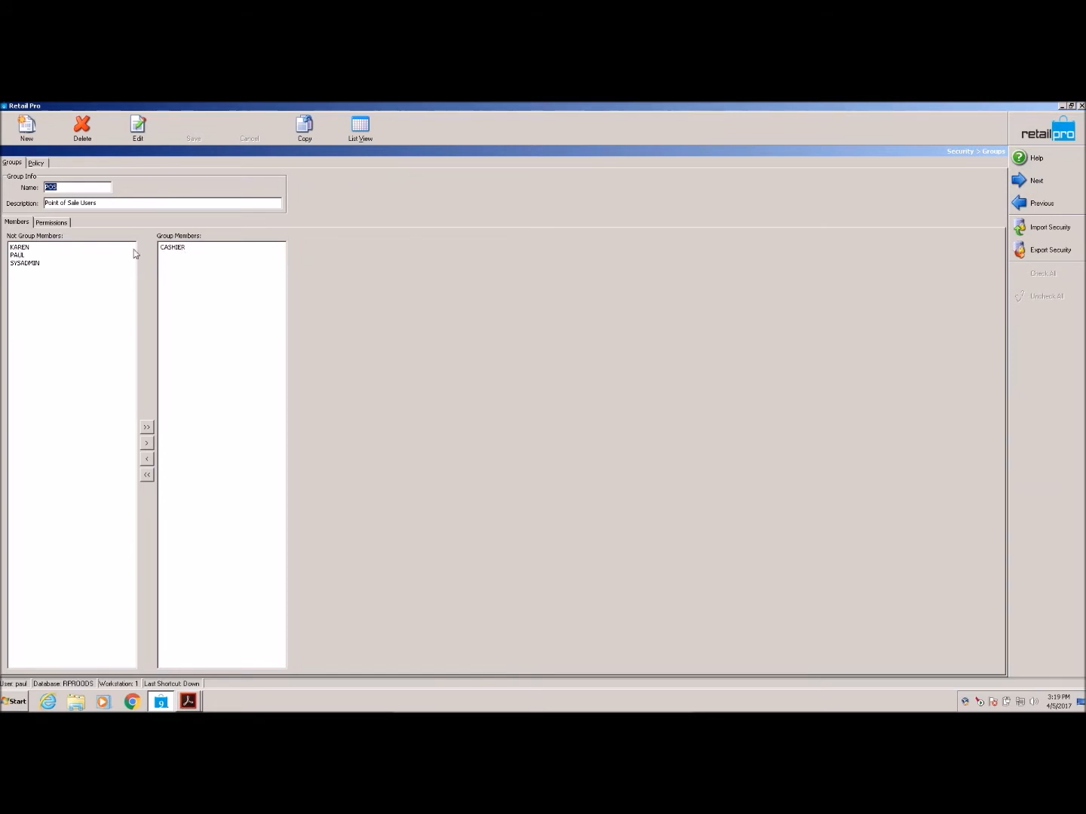
- Review the ADMIN security group's member list and return to the home screen
click(369, 129)
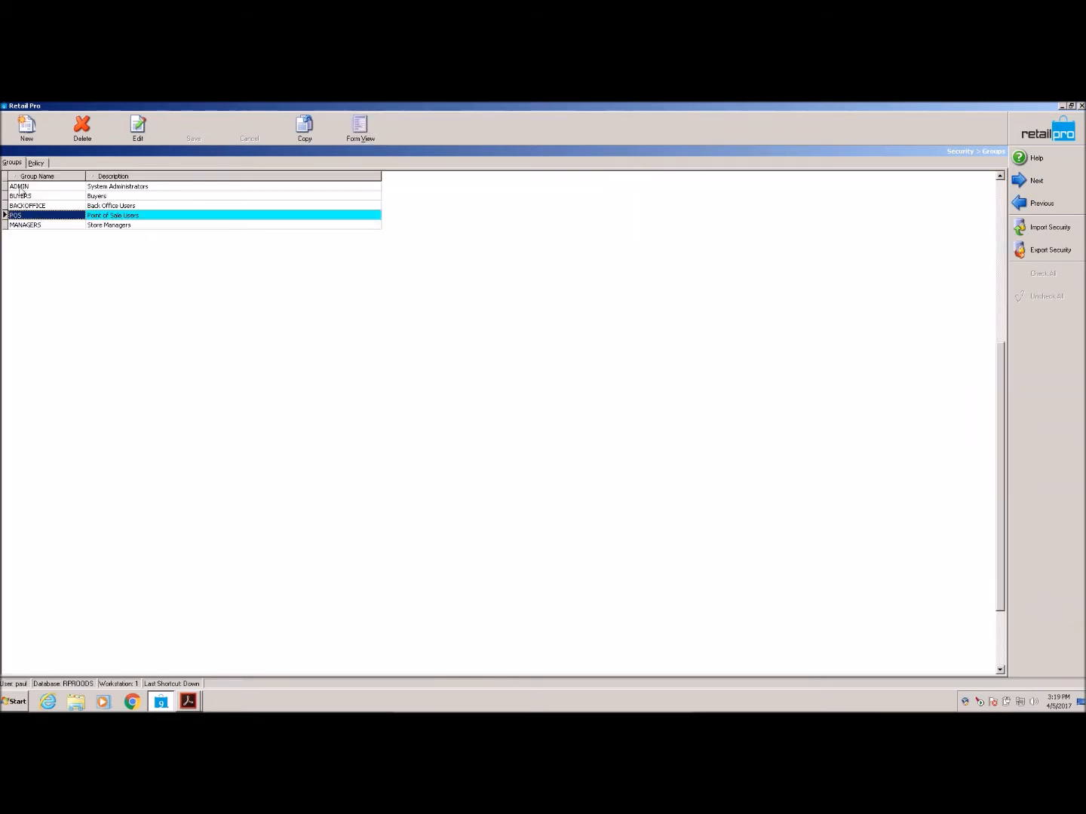
click(21, 187)
click(360, 126)
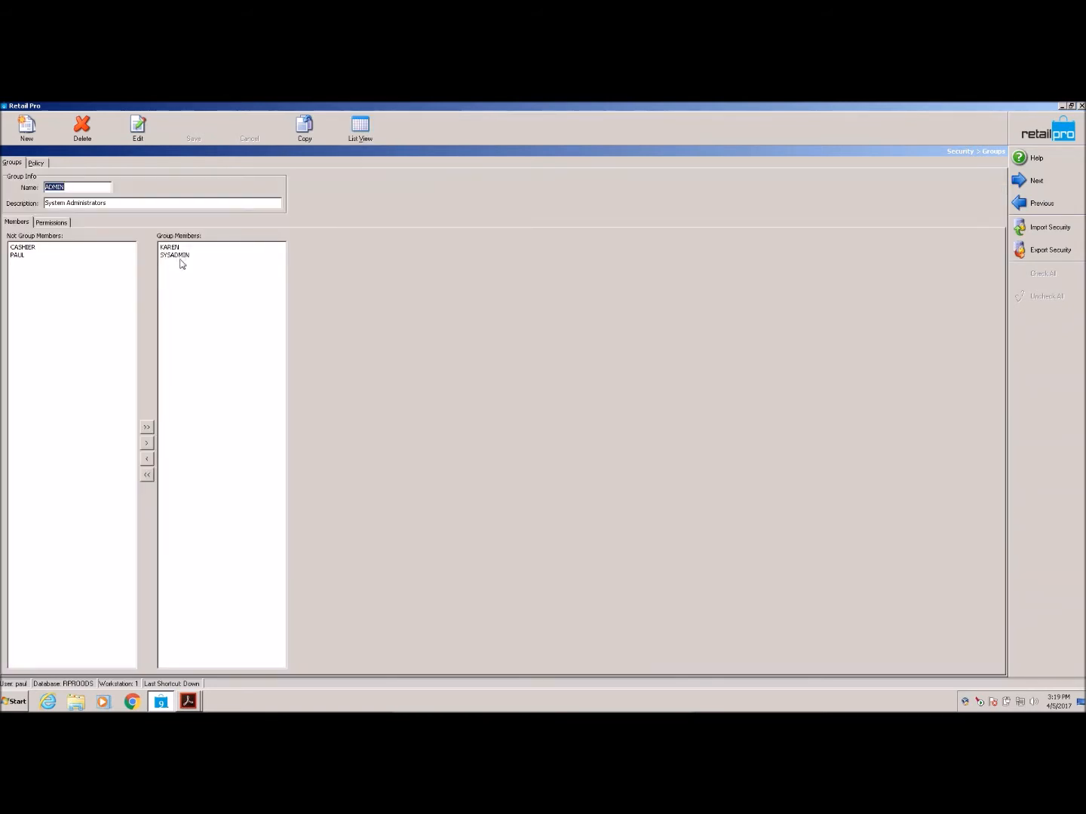
click(1059, 134)
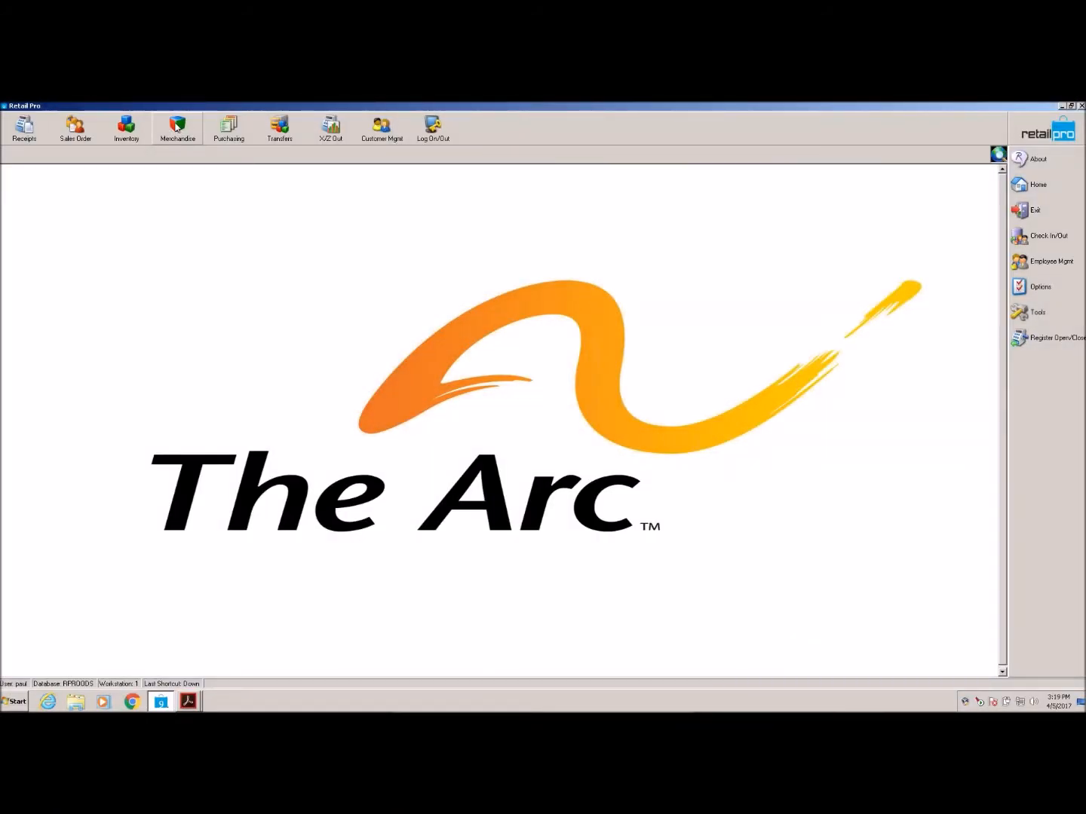
- Review the merchandise departments list with its department, class and subclass codes
click(176, 126)
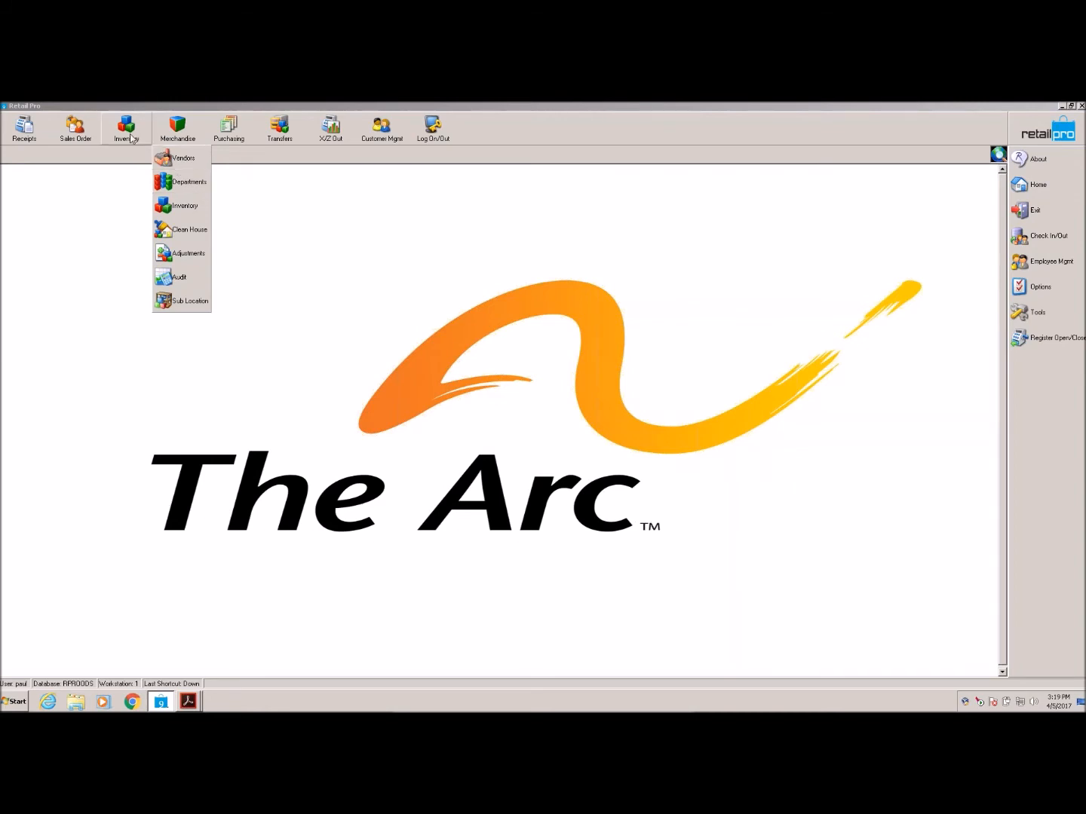
click(182, 184)
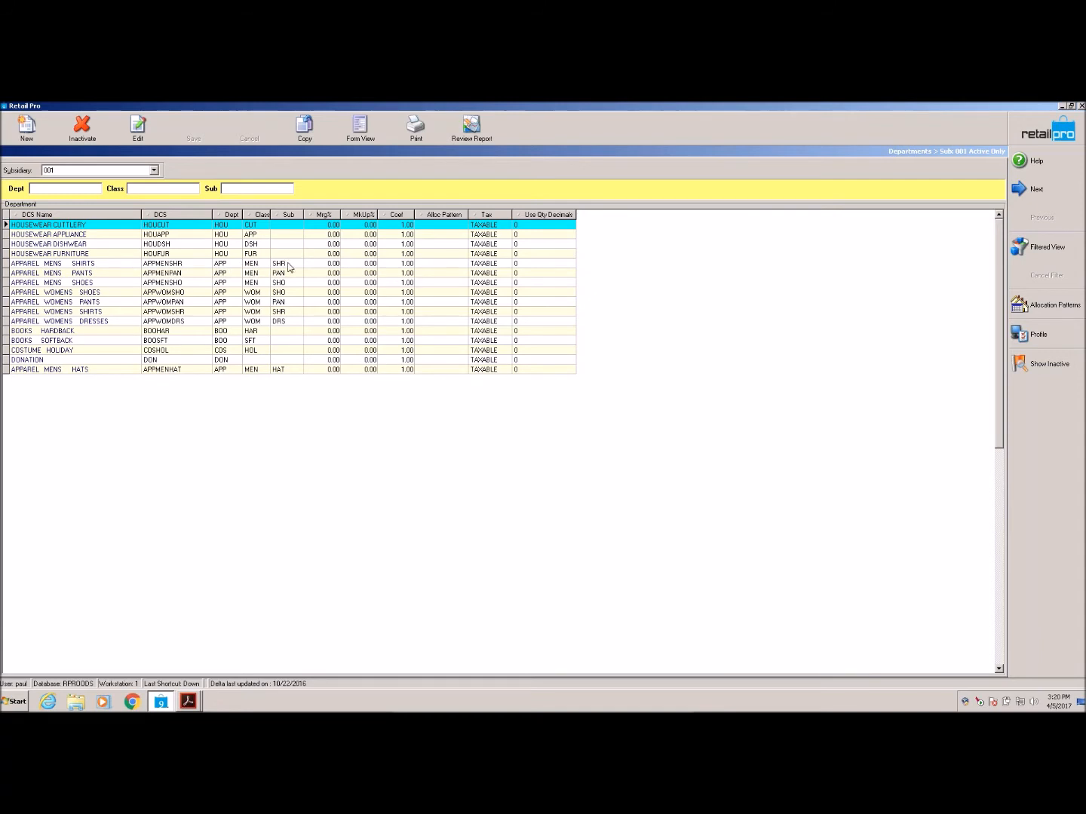
click(231, 295)
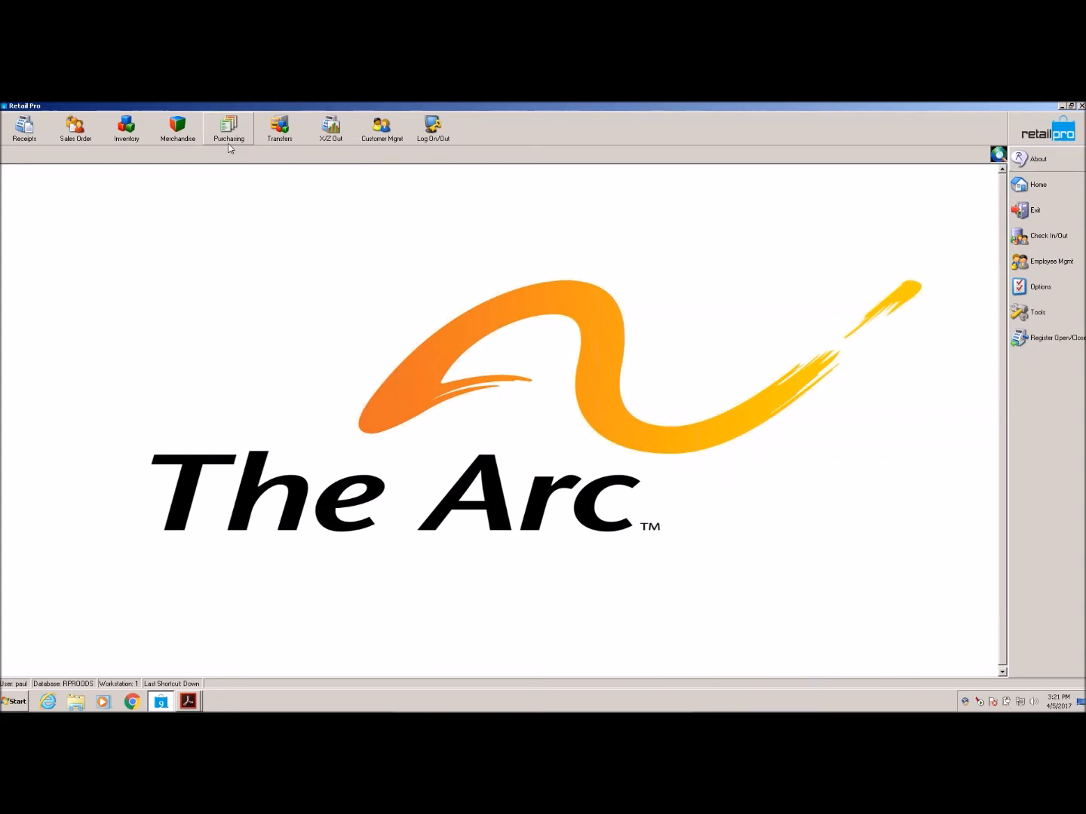
- Create a new receiving voucher and open its Color Tag Receiving panel
click(229, 135)
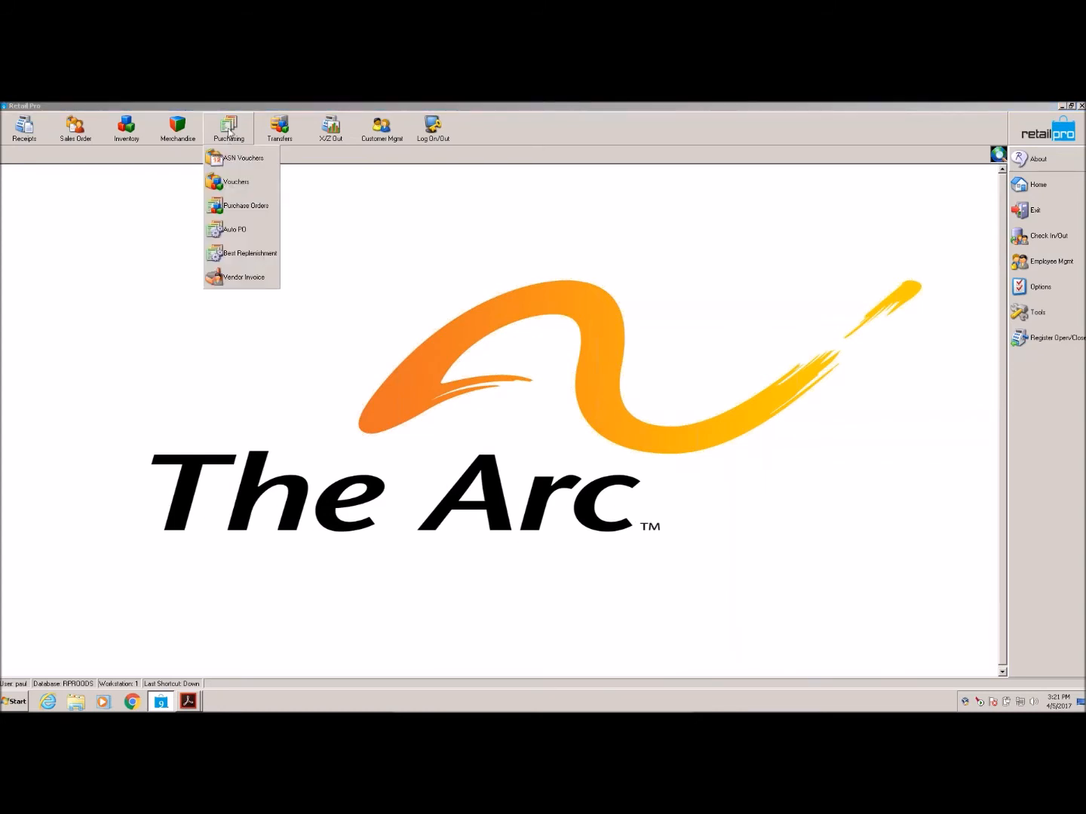
click(235, 182)
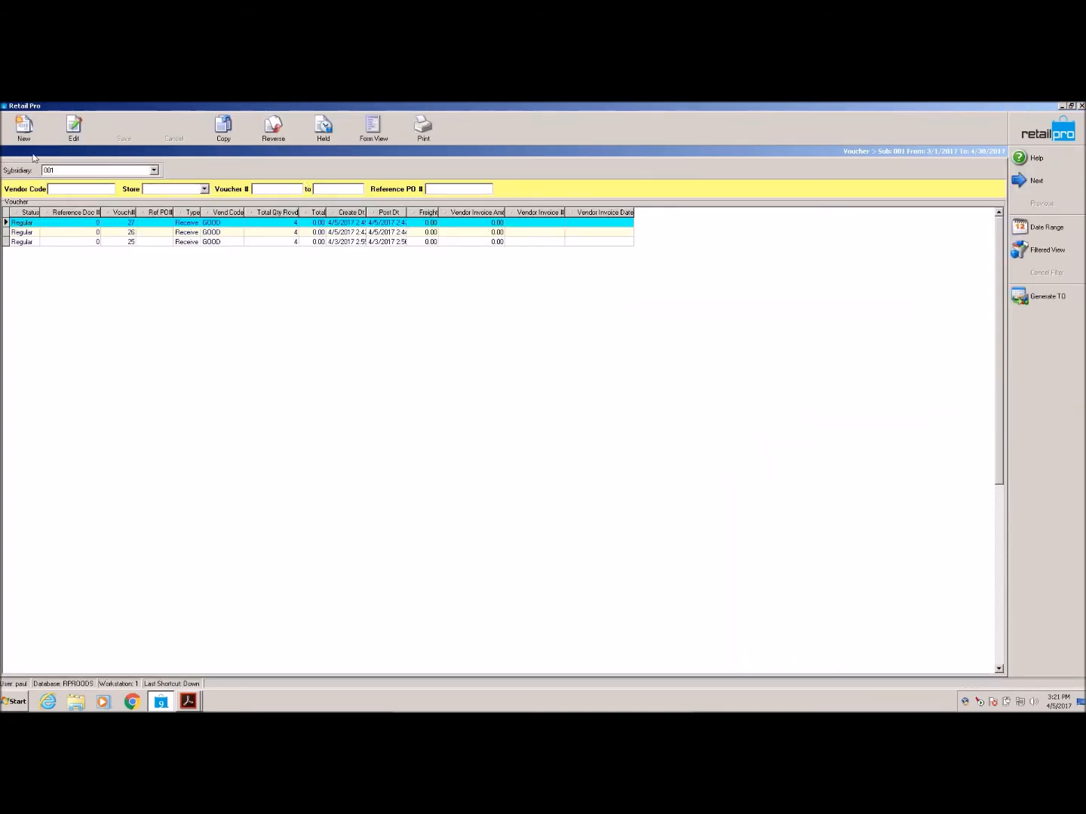
click(24, 128)
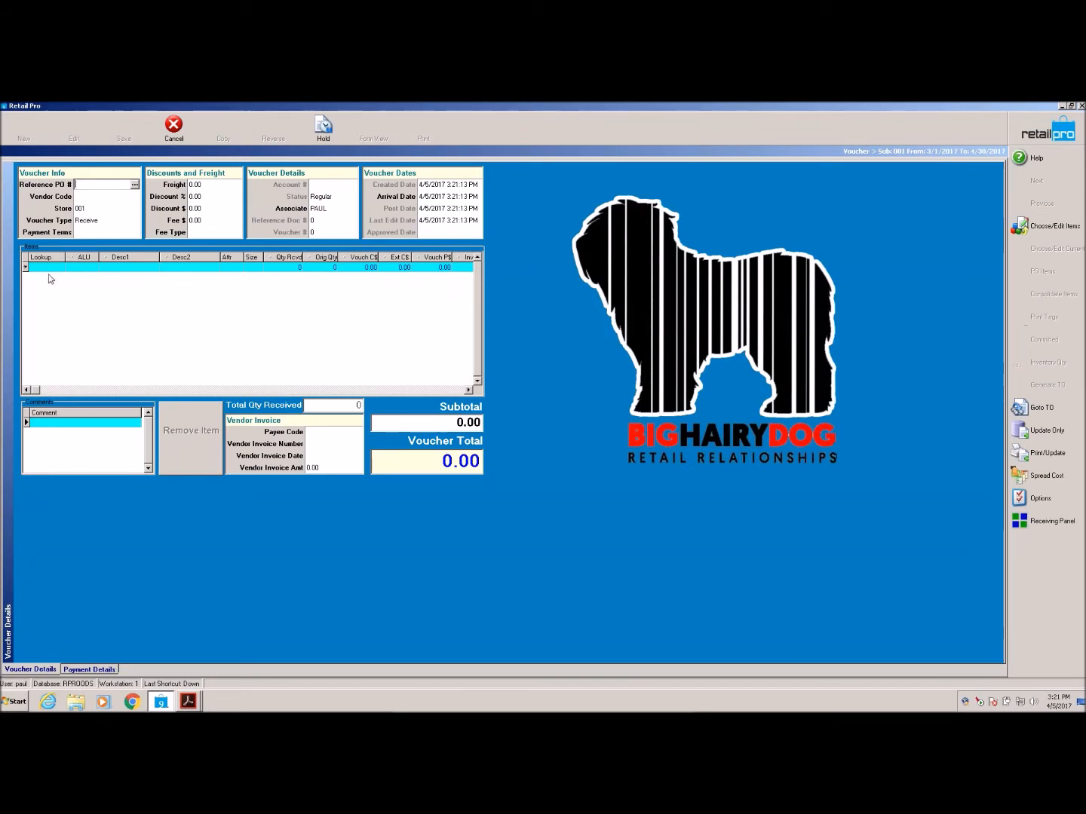
click(1024, 523)
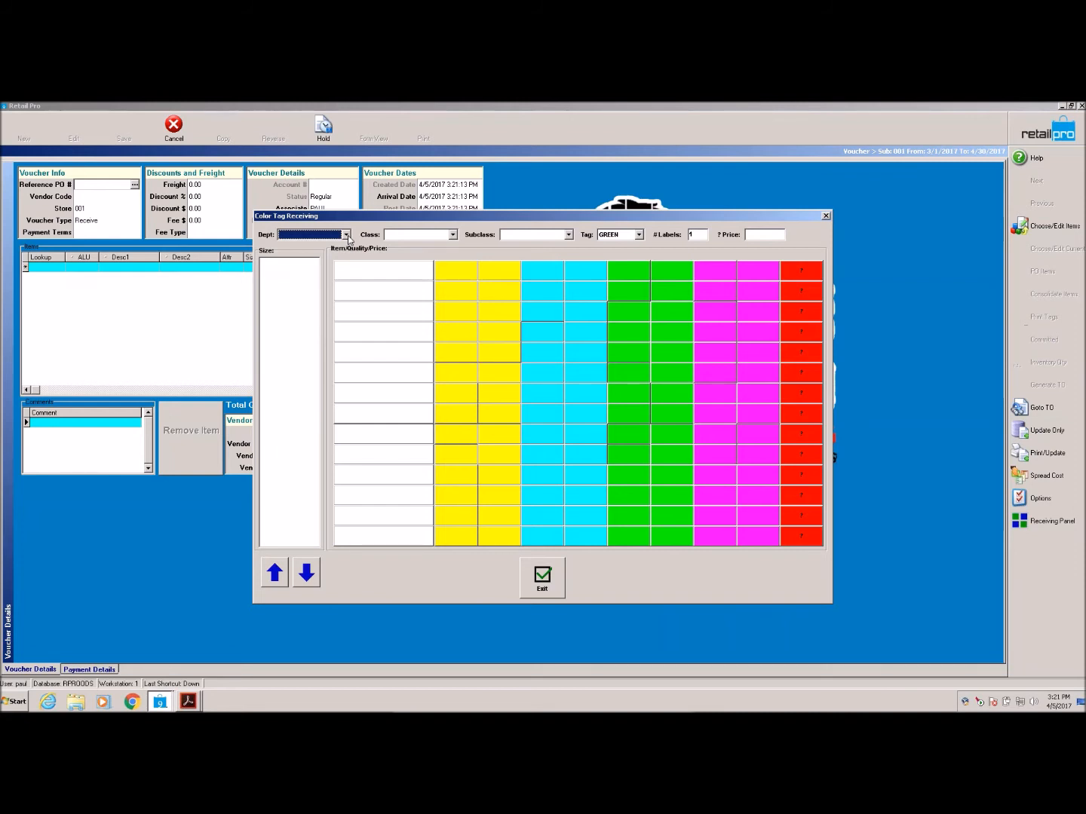
- Filter the receiving items to department APP, class MEN and subclass All
click(346, 234)
click(297, 255)
click(452, 234)
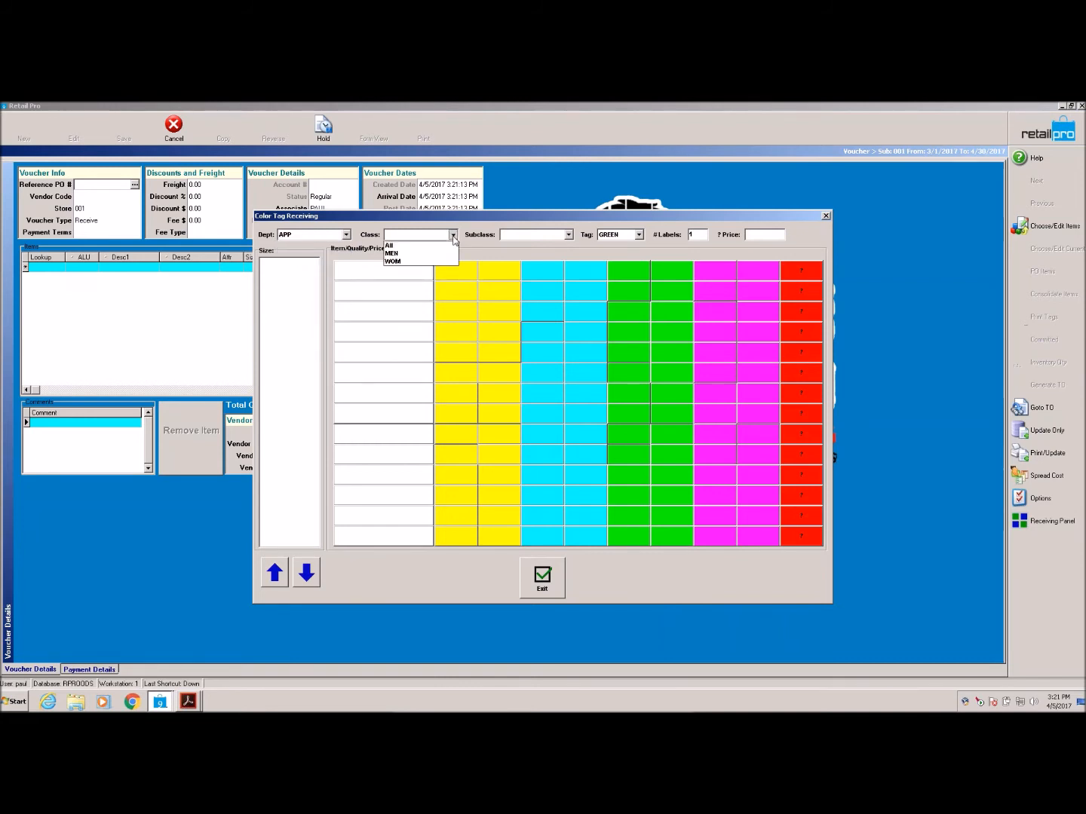
click(403, 261)
click(567, 234)
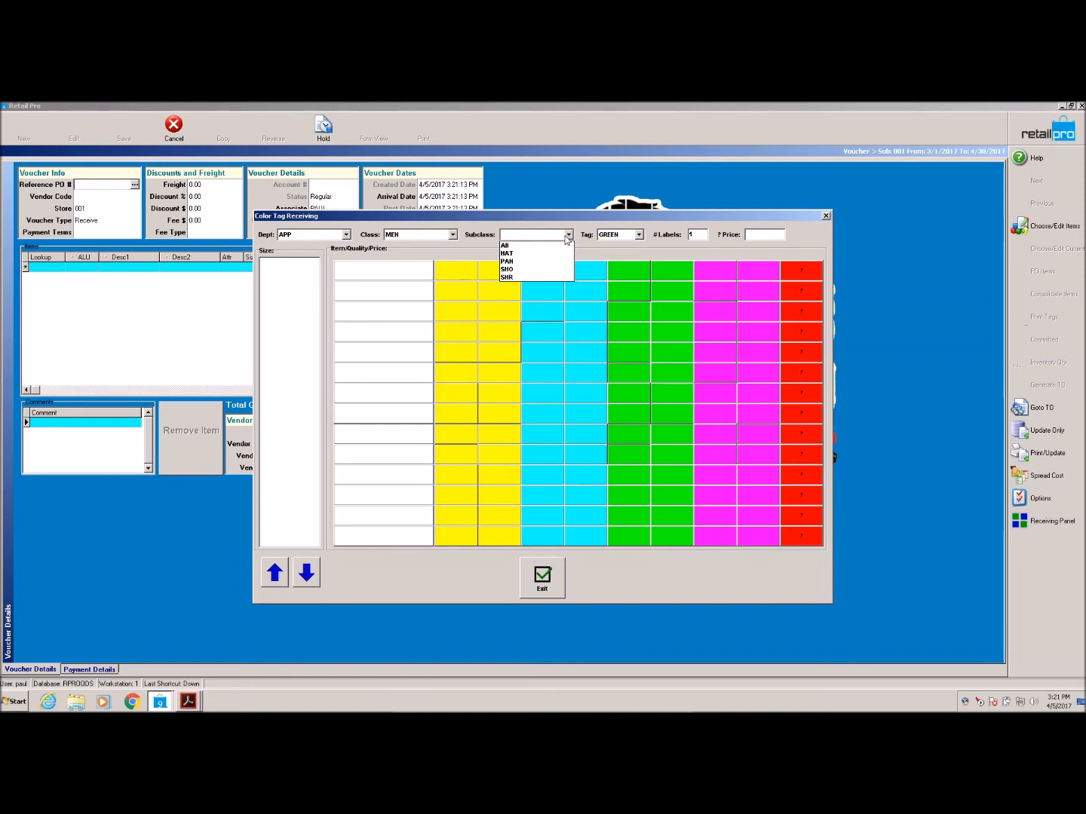
click(520, 247)
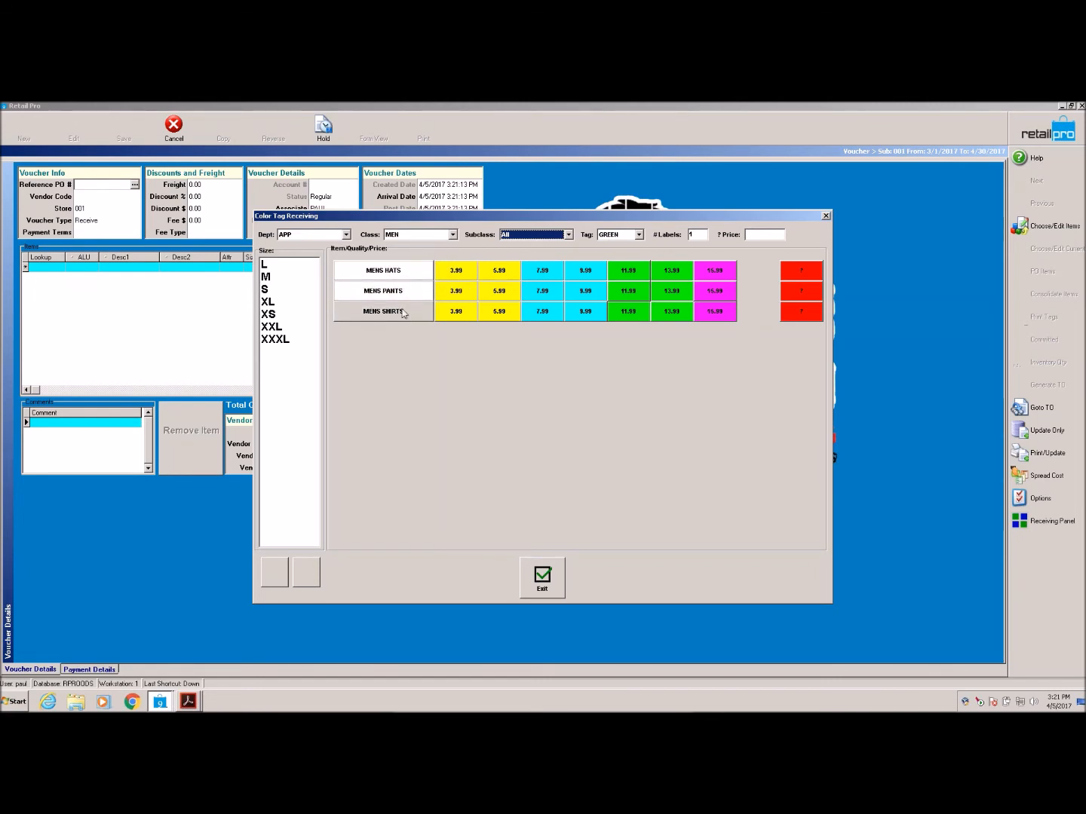
- Add a size M men's hat at 9.99 to the voucher with the GREEN tag
click(639, 234)
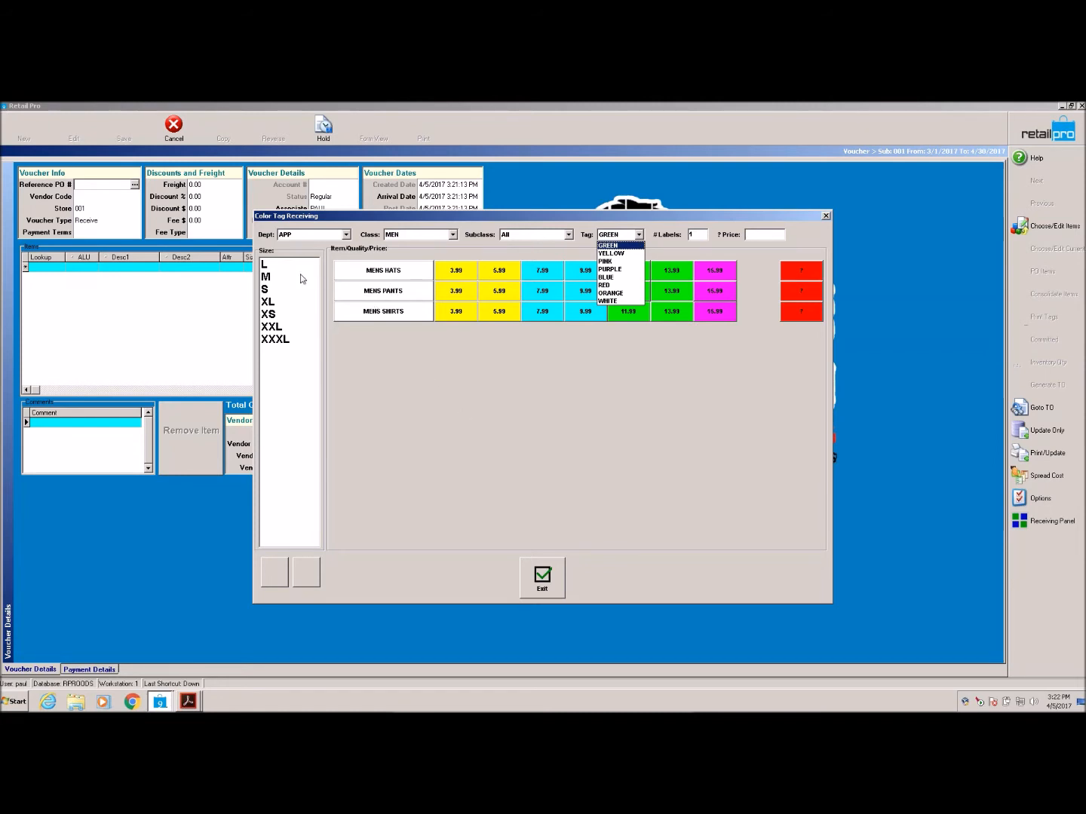
click(379, 272)
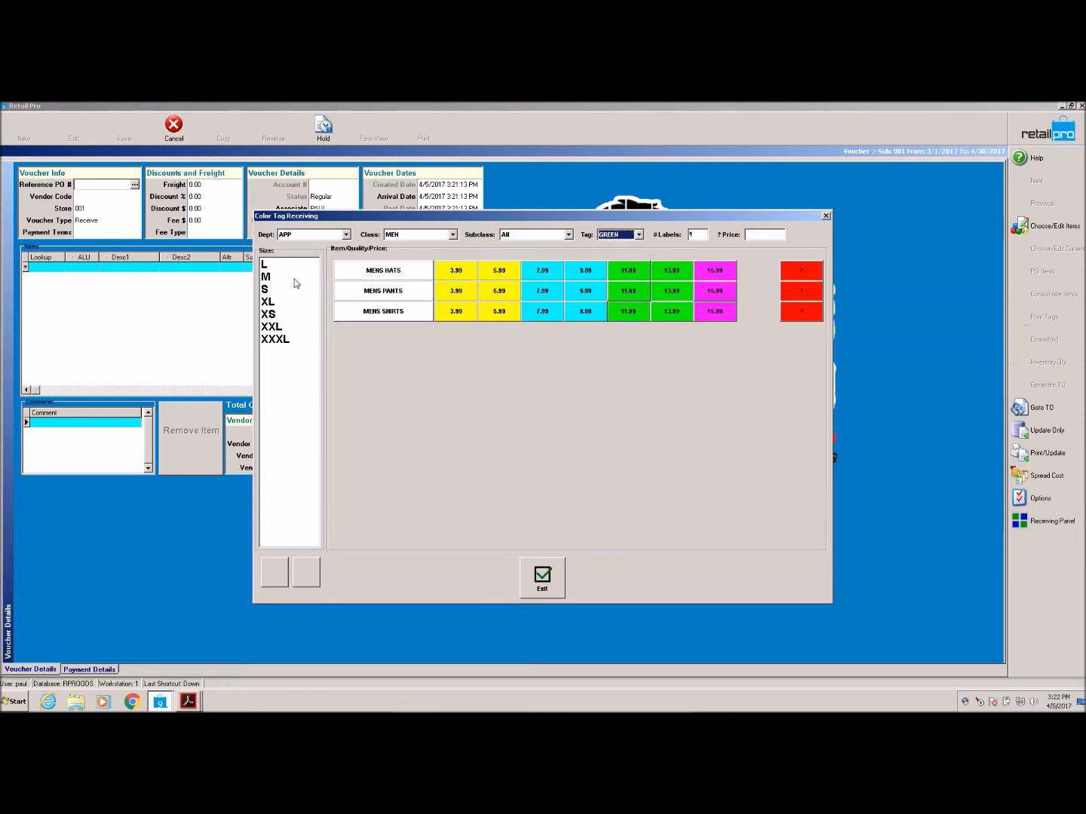
click(270, 277)
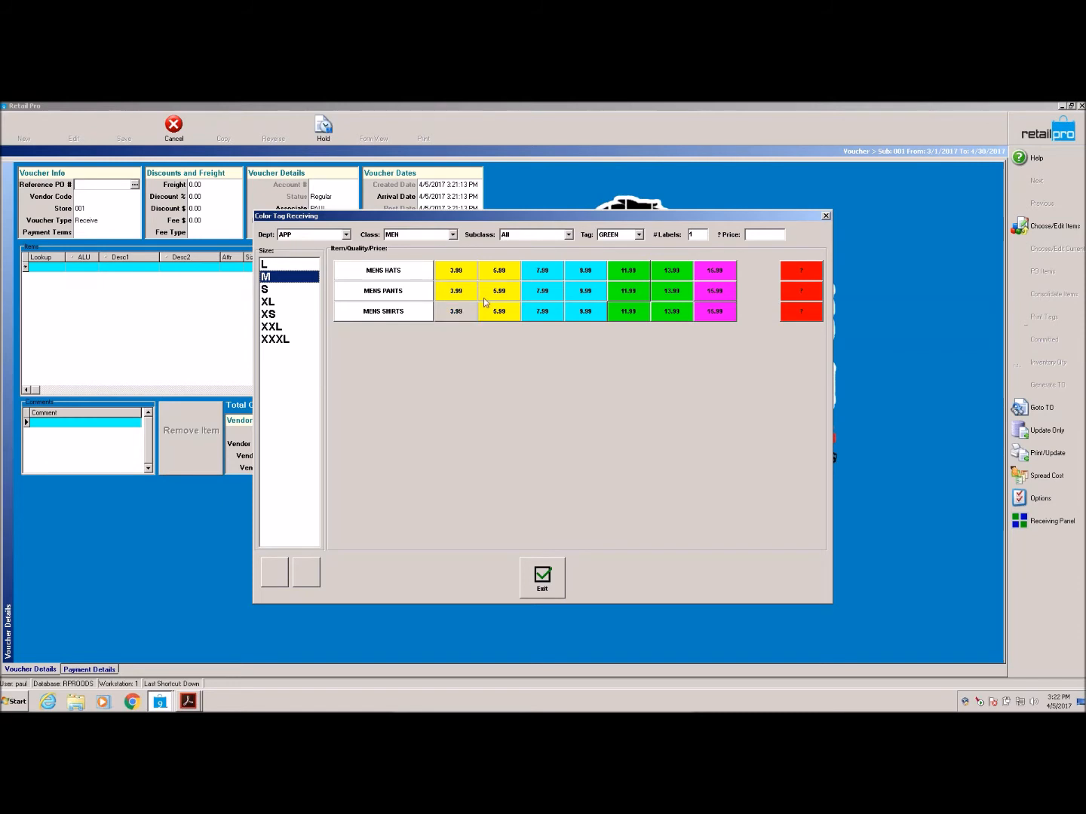
click(586, 271)
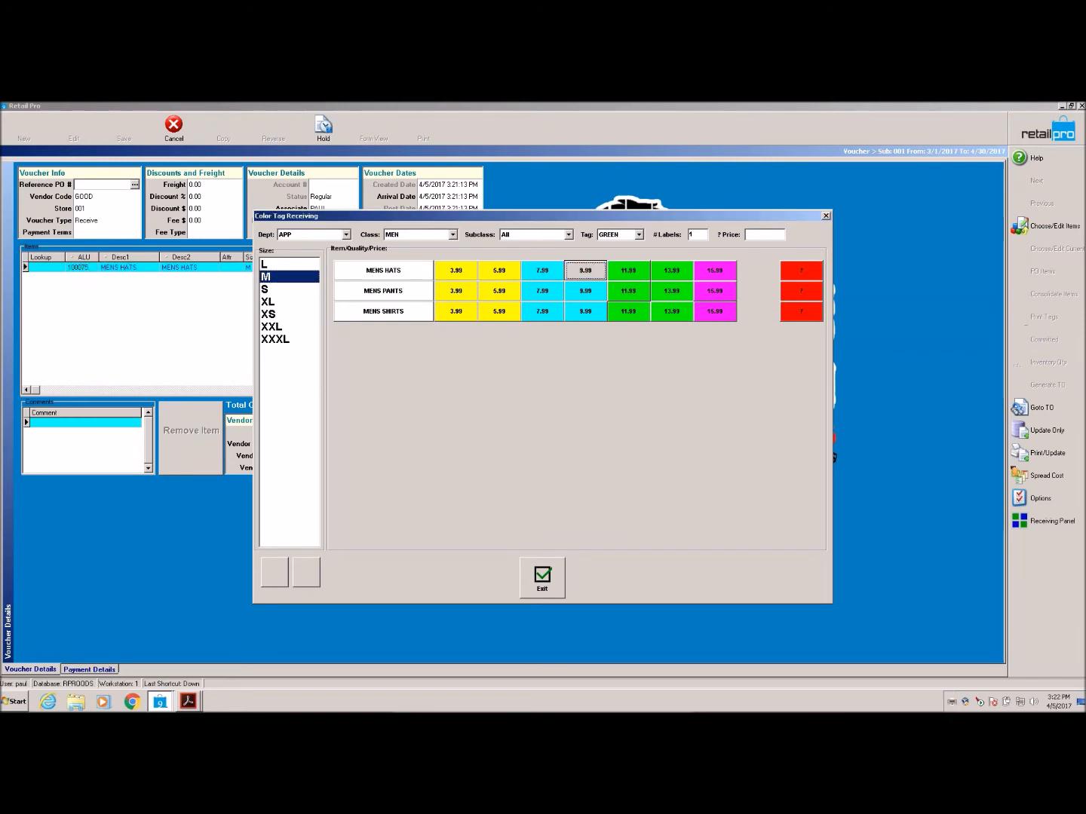
- Add size L men's pants at 13.99 and a size XL men's shirt at 9.99 to the voucher
click(267, 265)
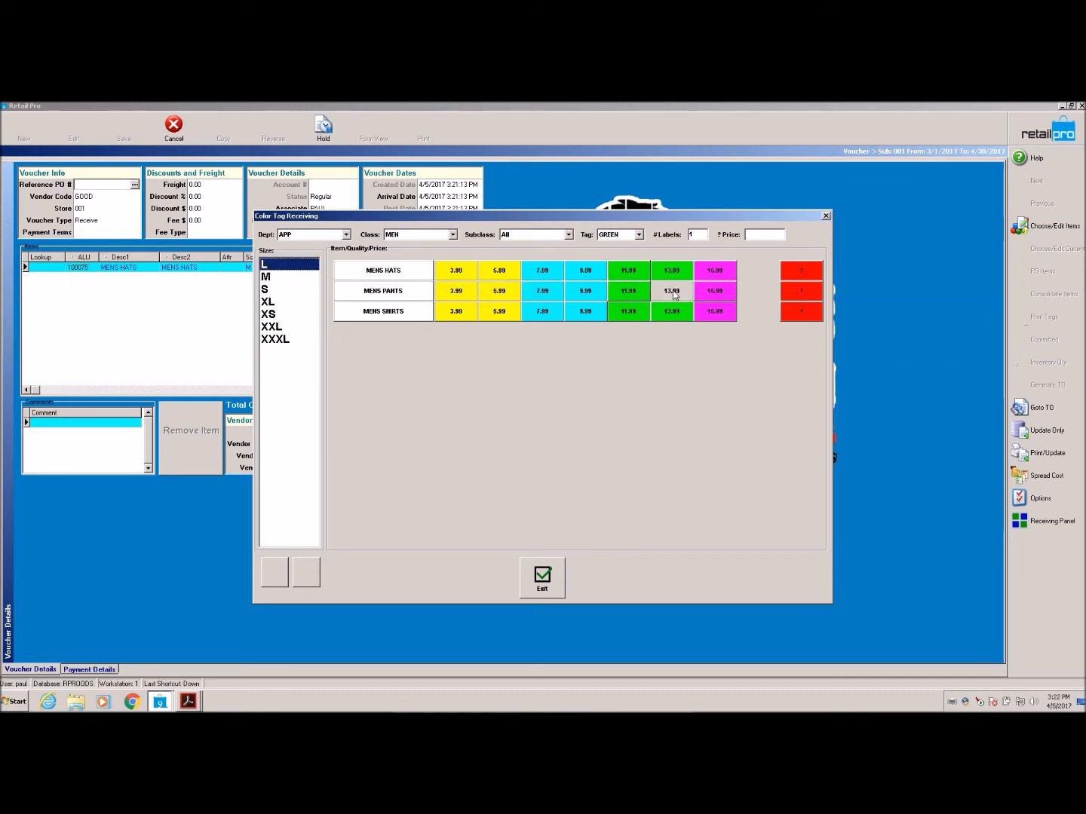
click(674, 294)
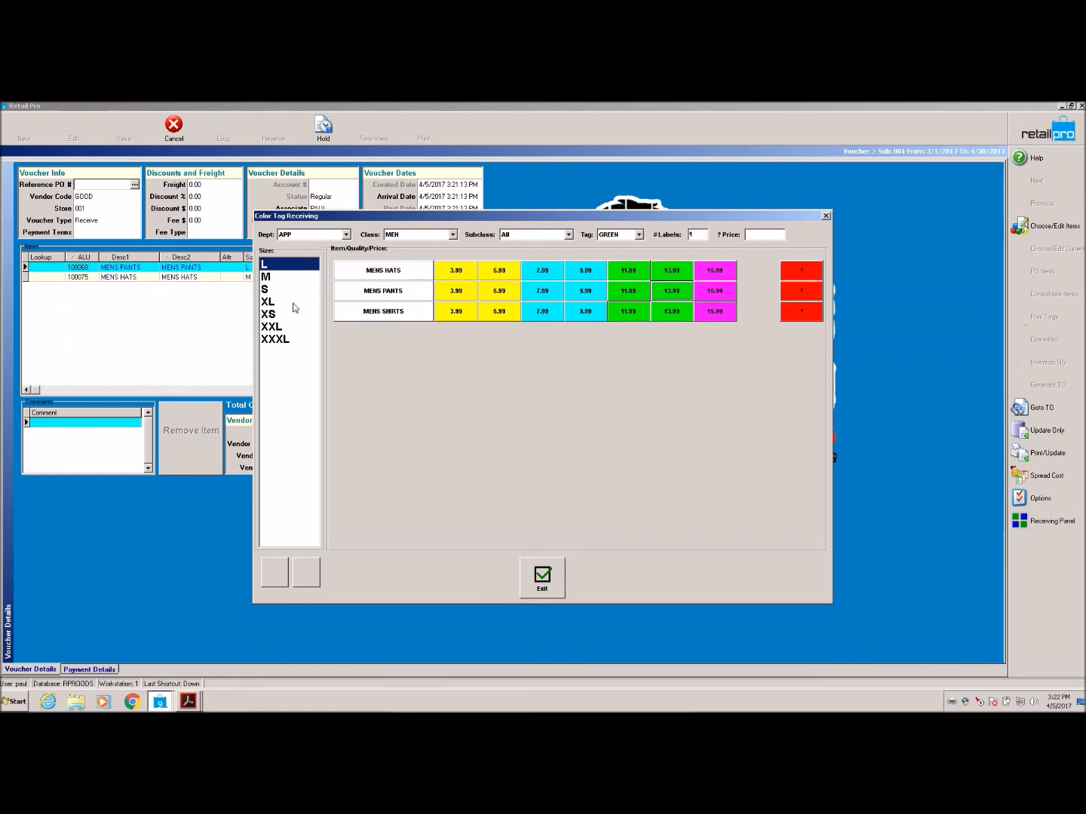
click(267, 302)
click(597, 313)
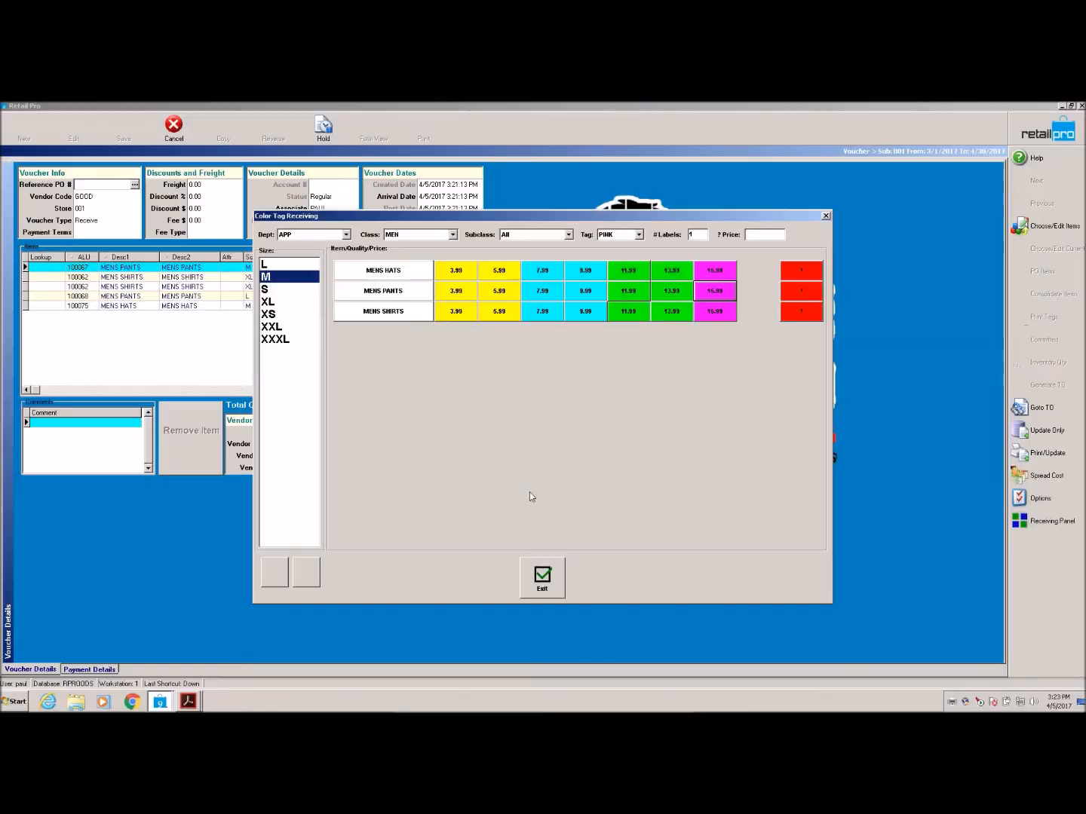
- Switch the receiving items to class WOM and subclass DRS
click(453, 235)
click(408, 260)
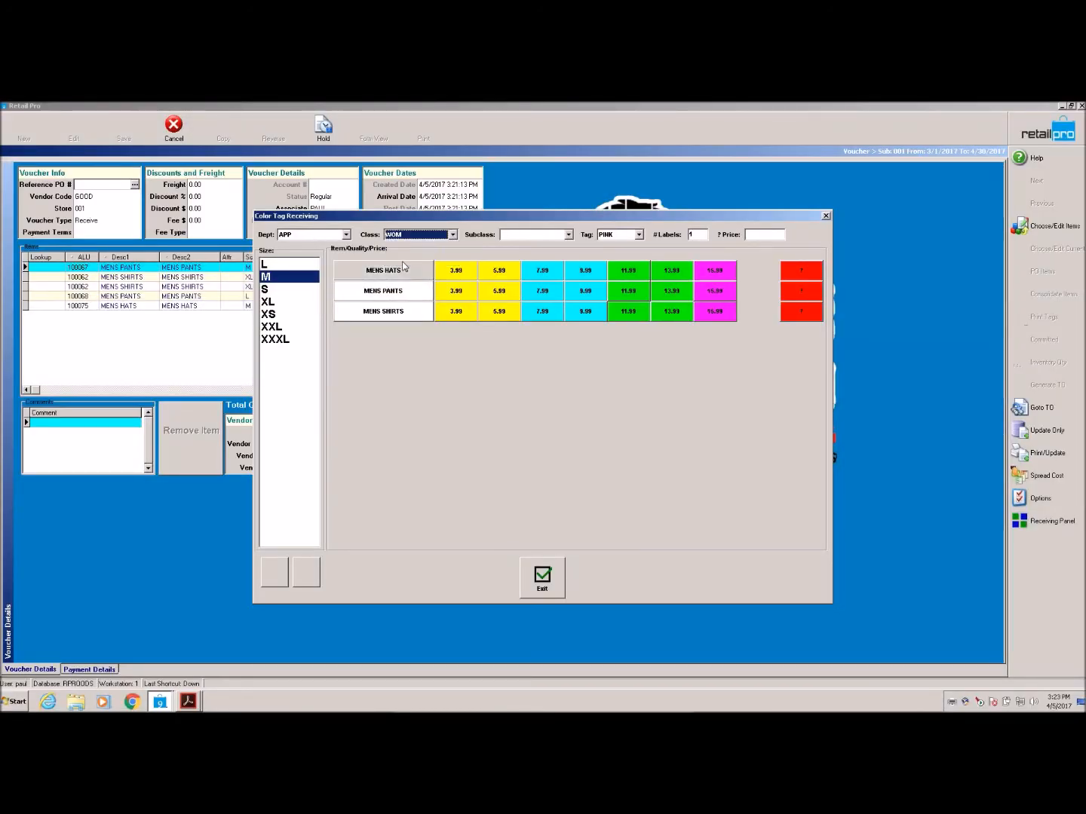
click(569, 234)
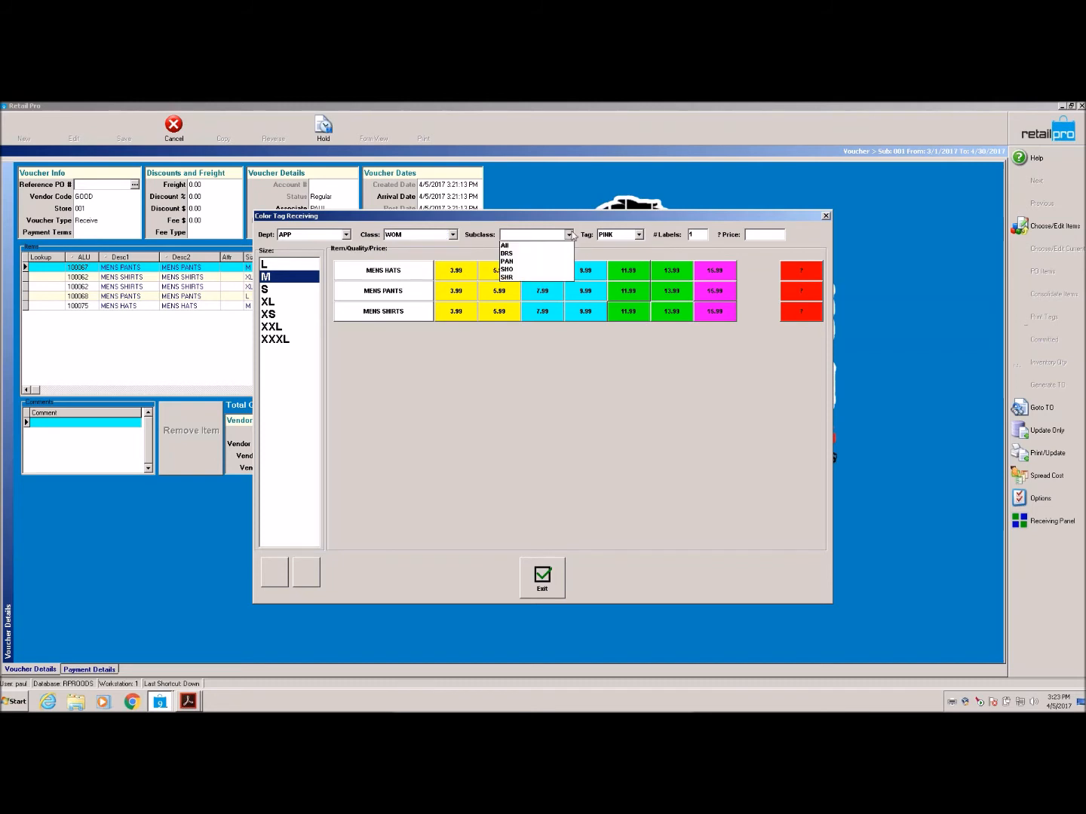
click(511, 254)
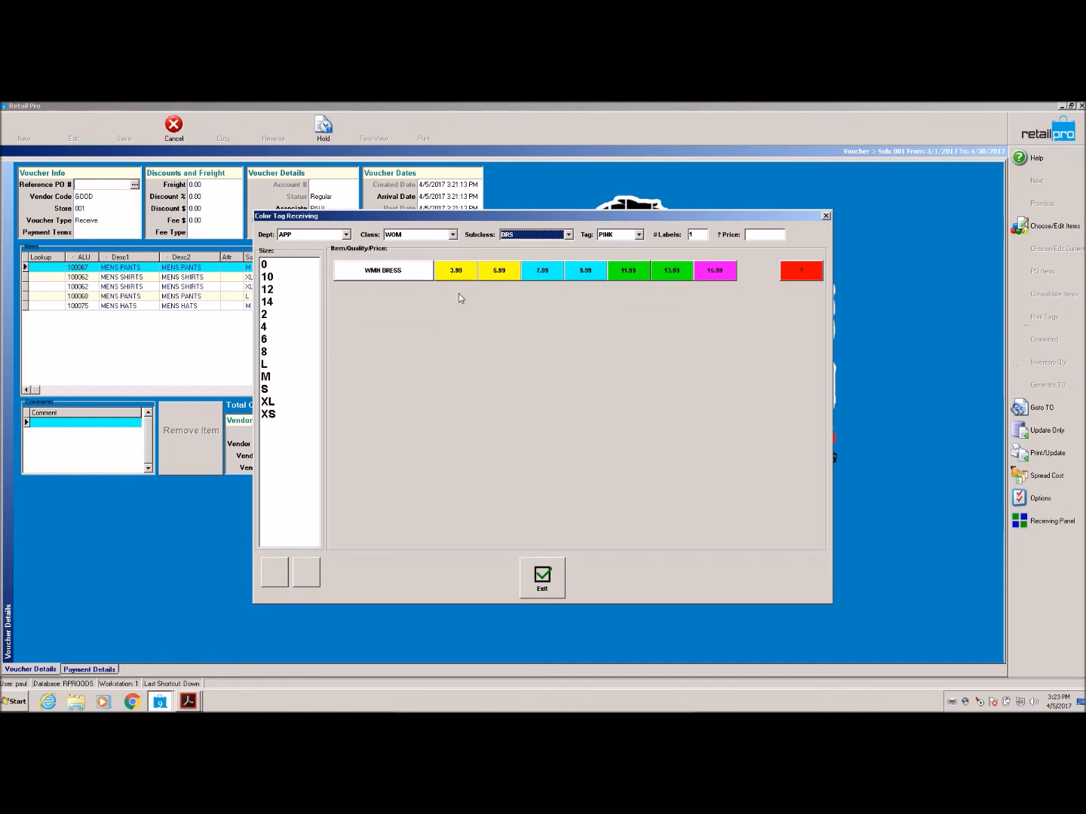
- Add a size 6 women's dress at a custom price of 39.99 with the GREEN tag and close the receiving panel
click(718, 273)
click(270, 340)
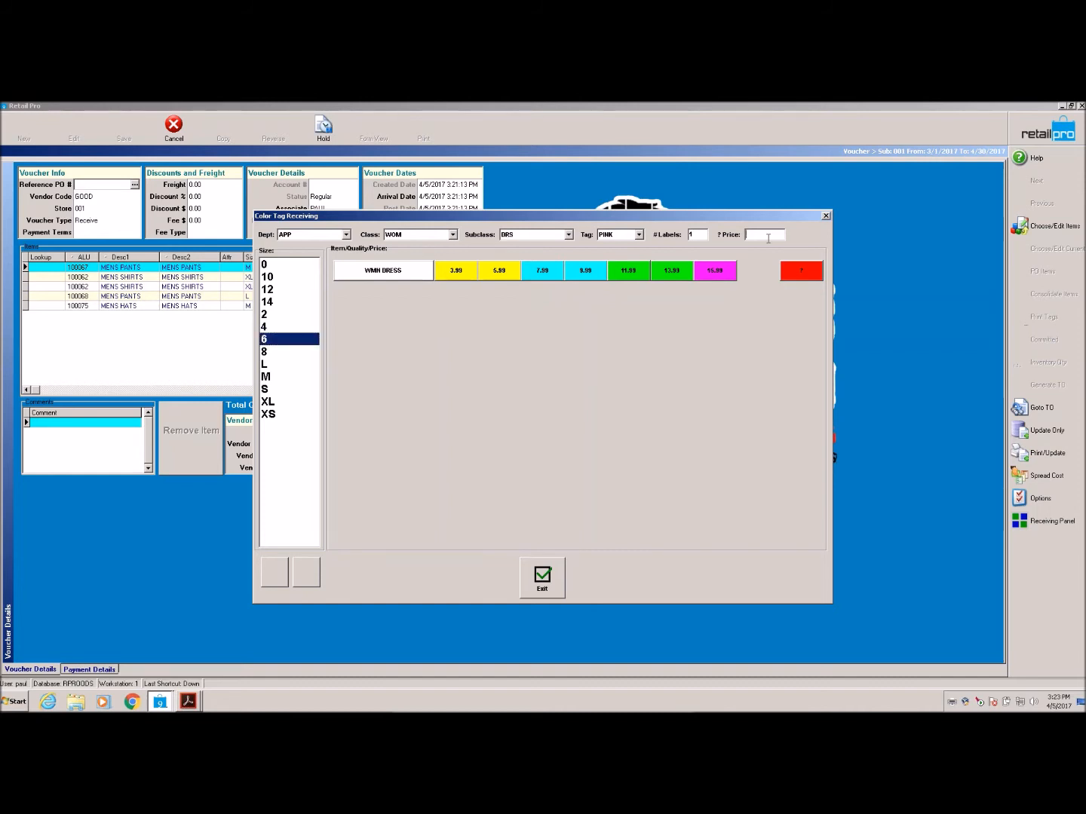
text(39.99)
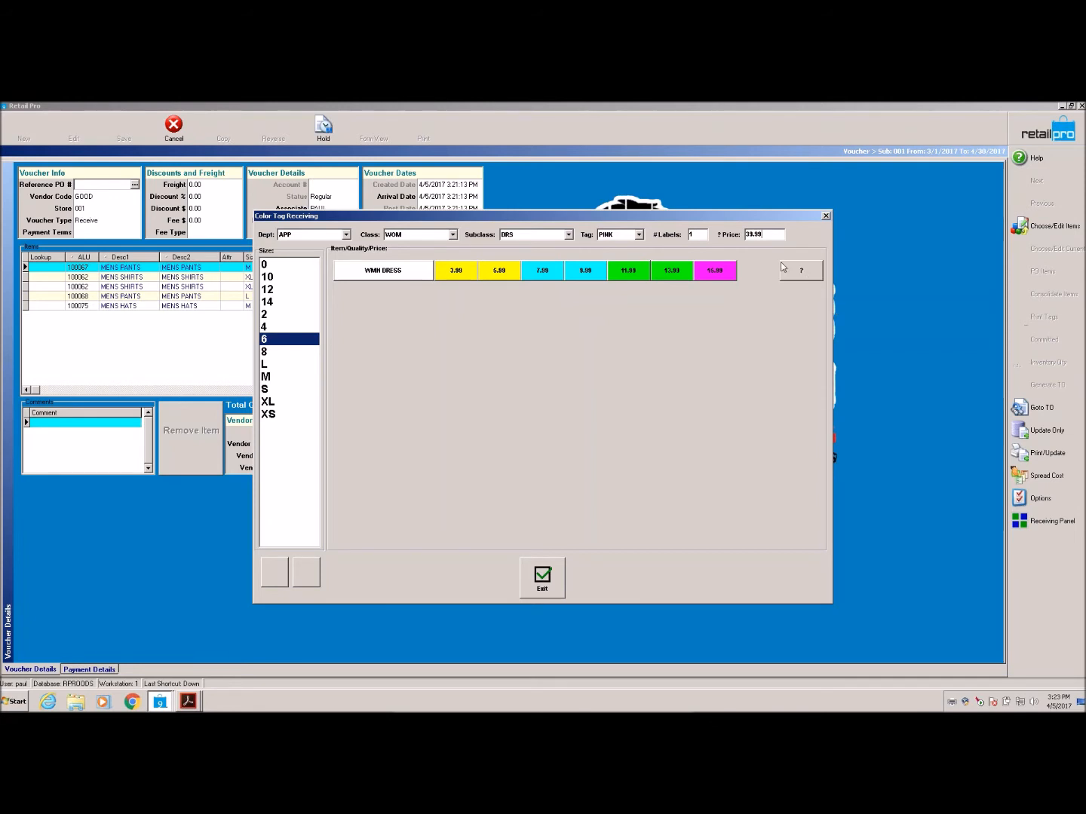
click(639, 235)
click(630, 245)
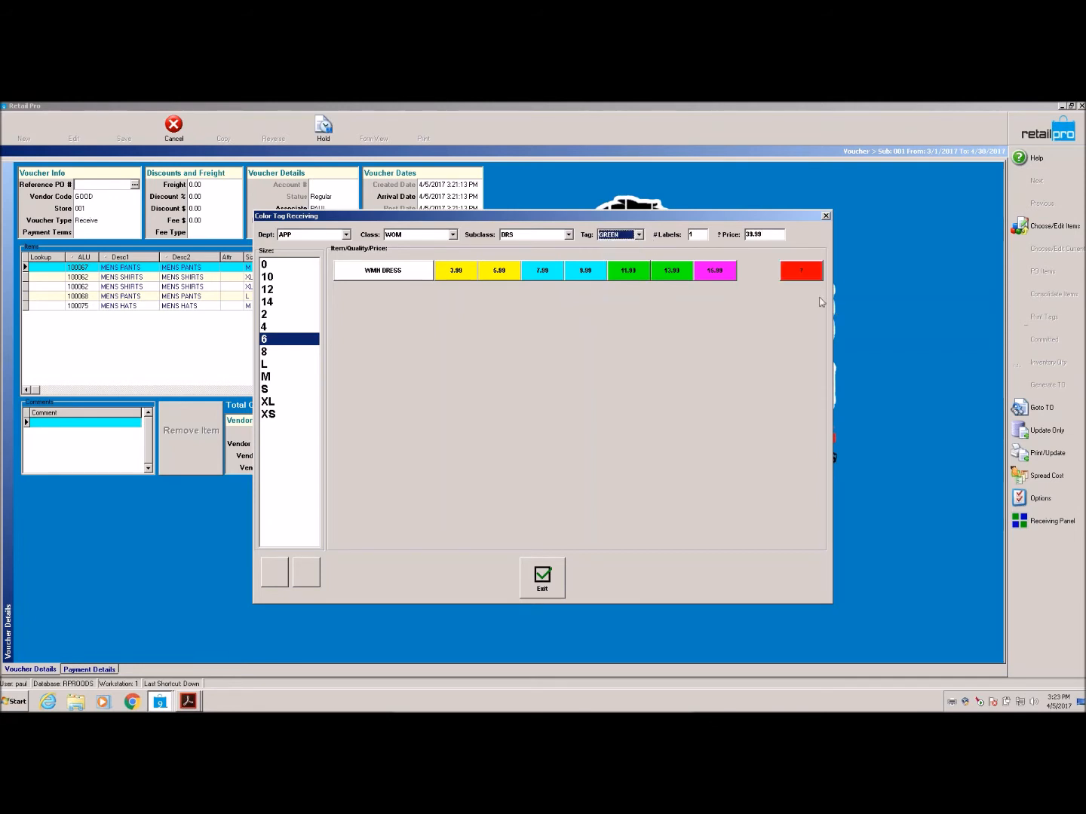
click(803, 271)
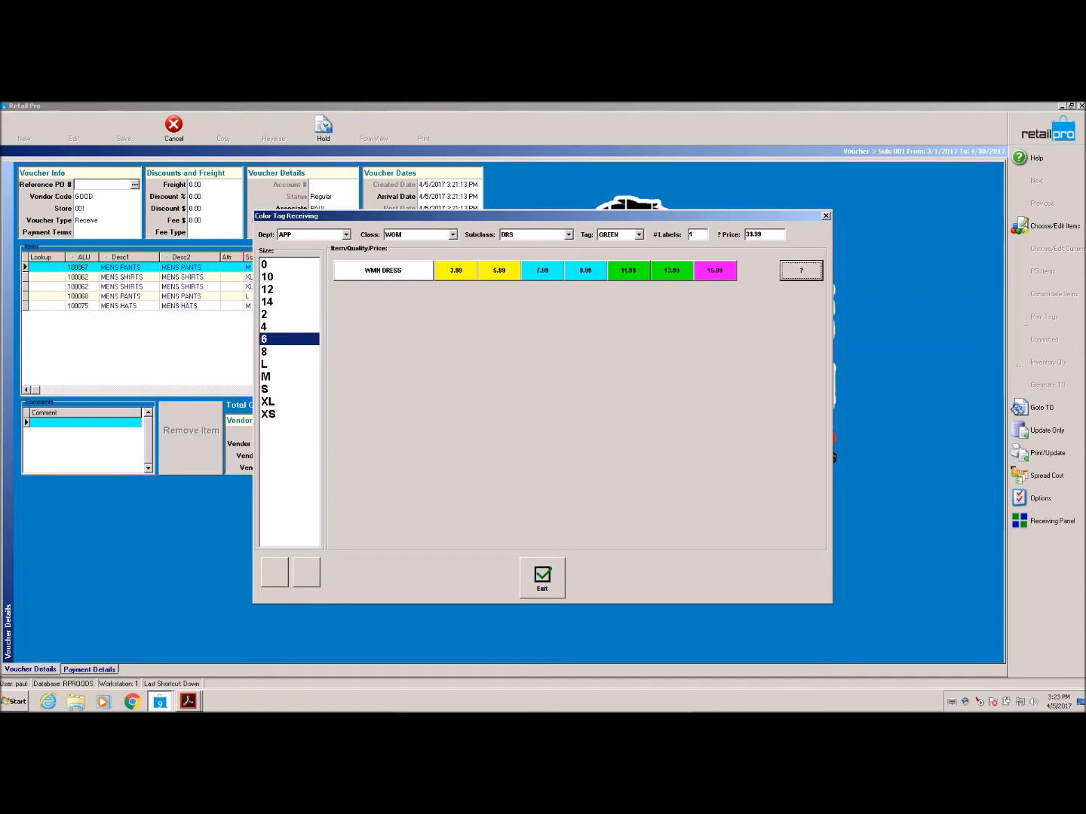
click(546, 592)
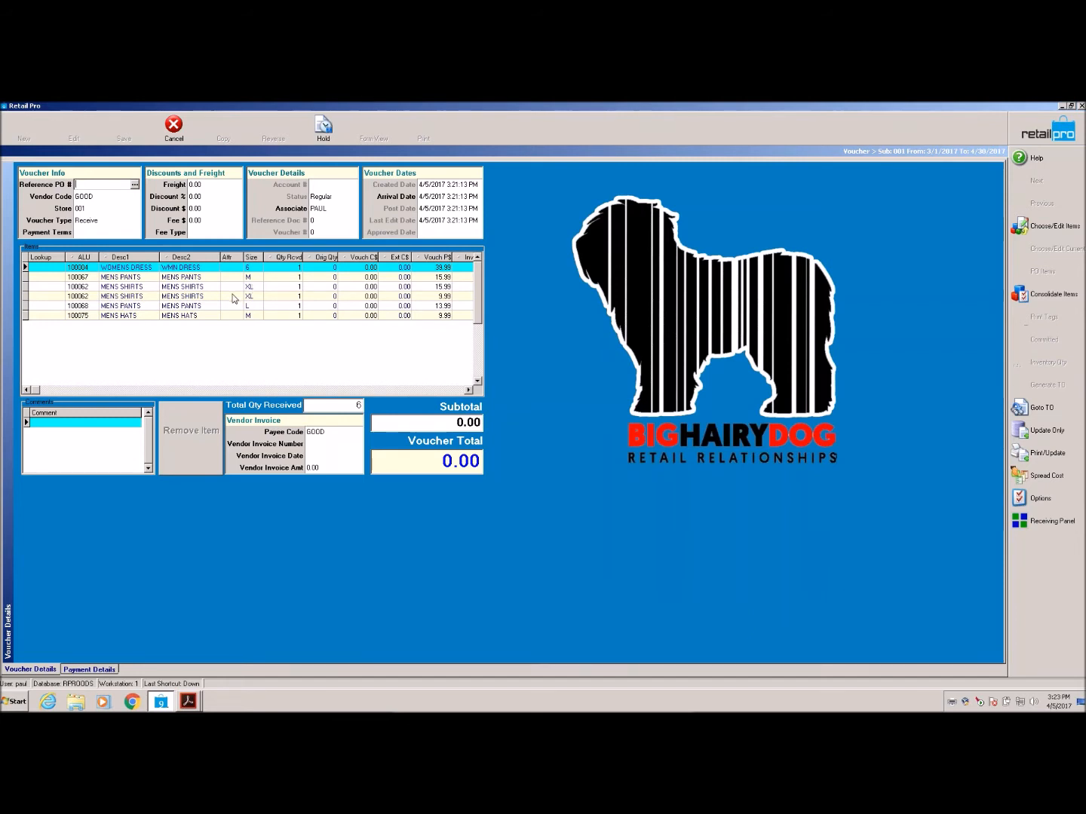
- Post the voucher to inventory without printing and return to the home screen
click(1042, 439)
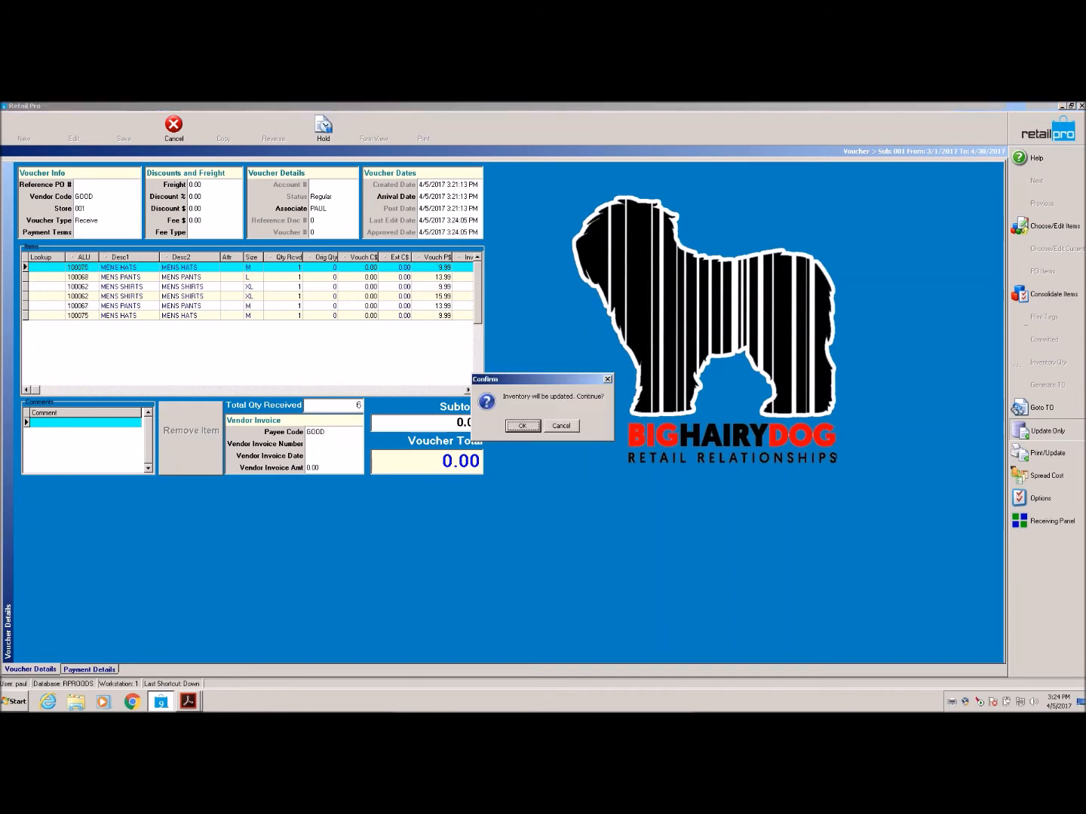
click(523, 427)
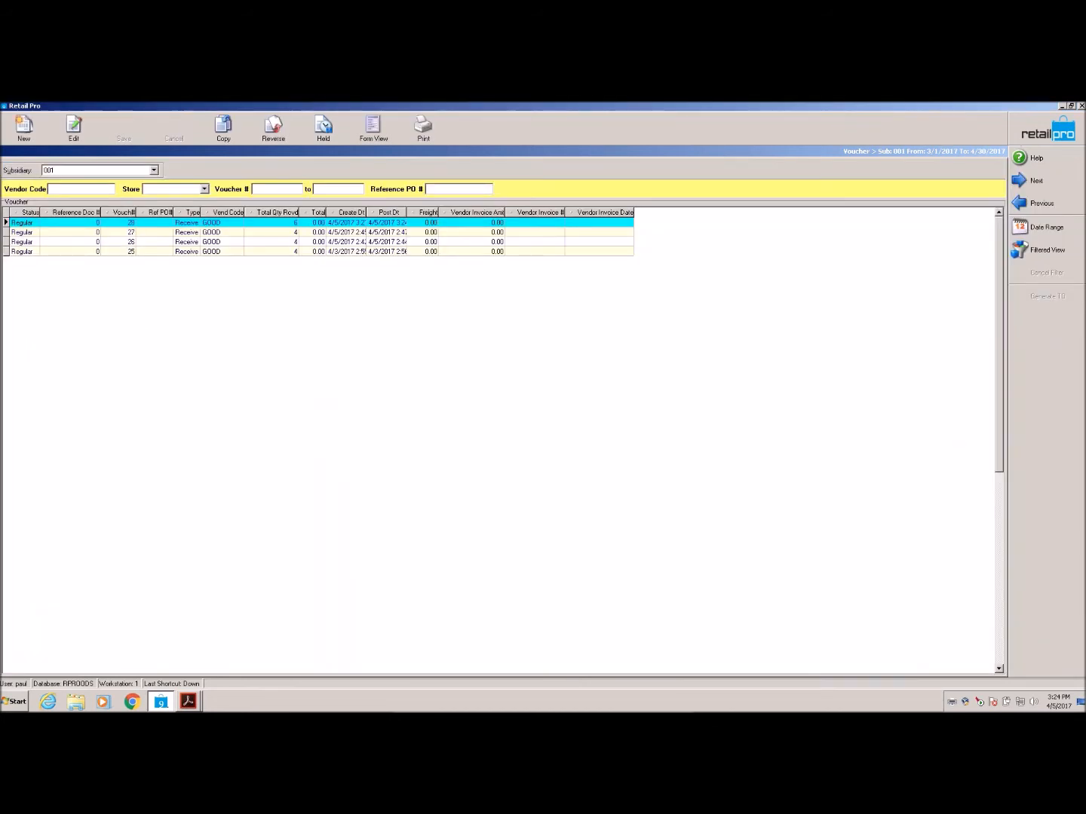
click(1029, 139)
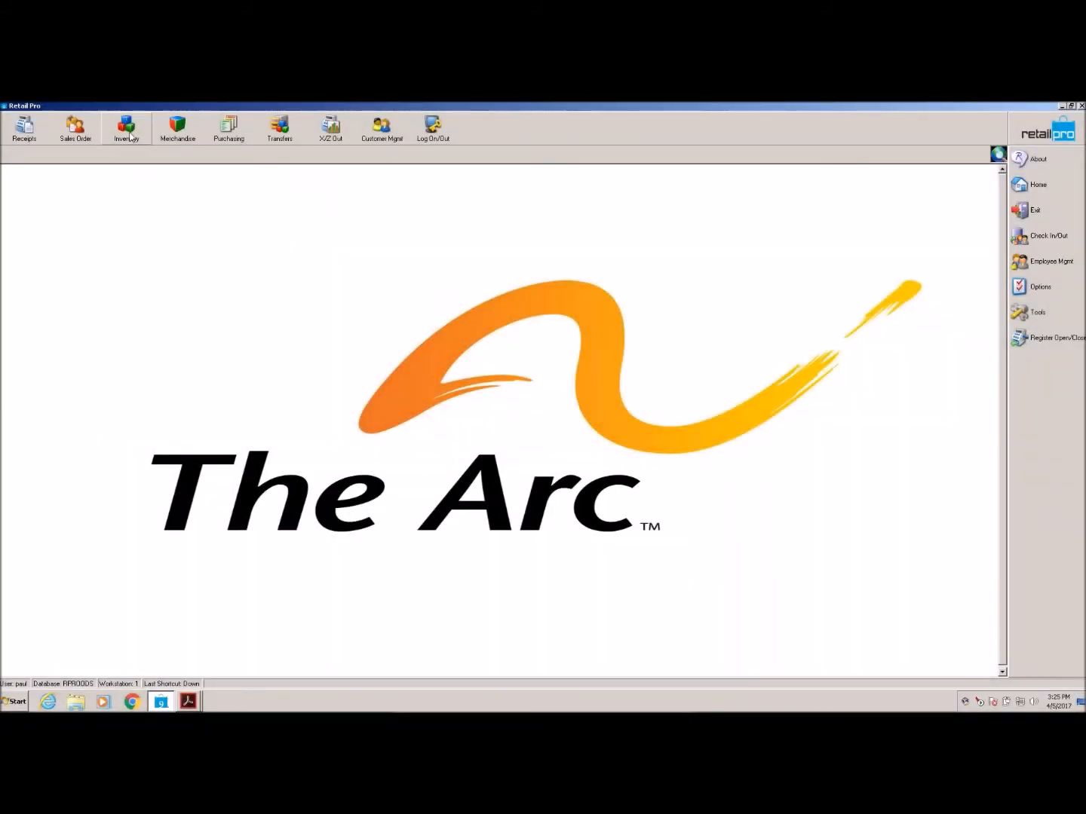
- Check the per-store inventory quantities of the size 10 women's pants in the inventory list
click(127, 131)
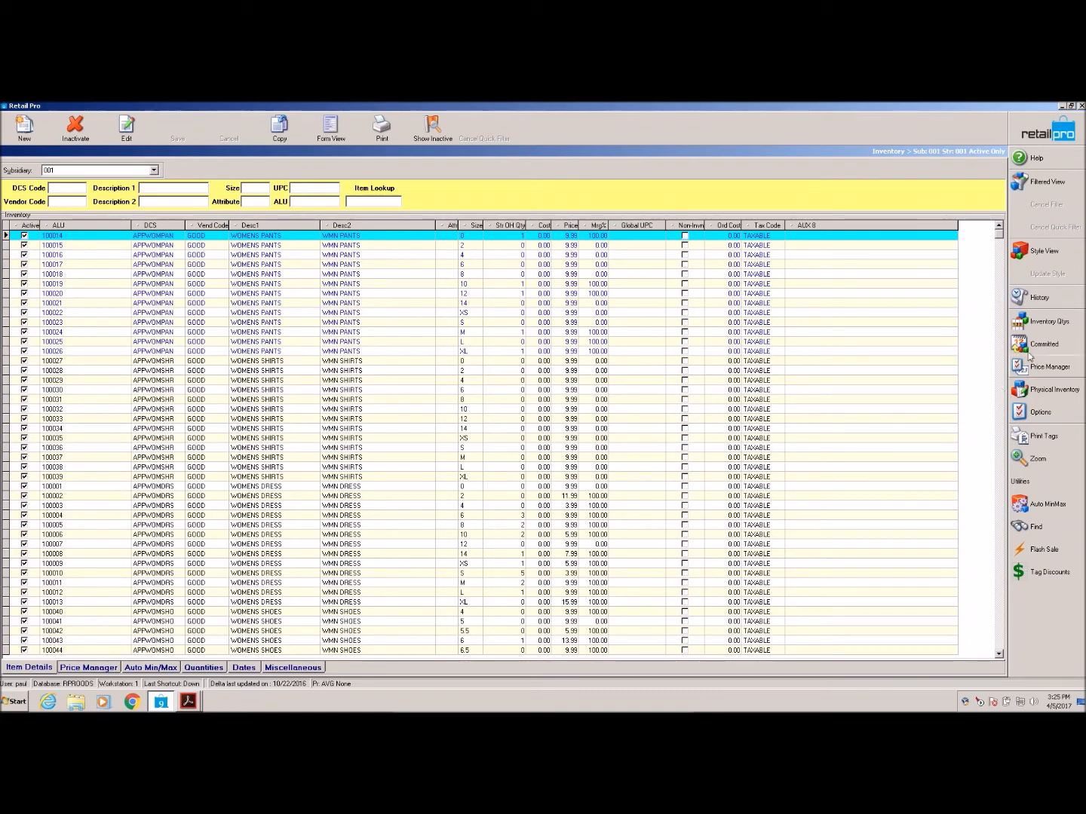
click(508, 283)
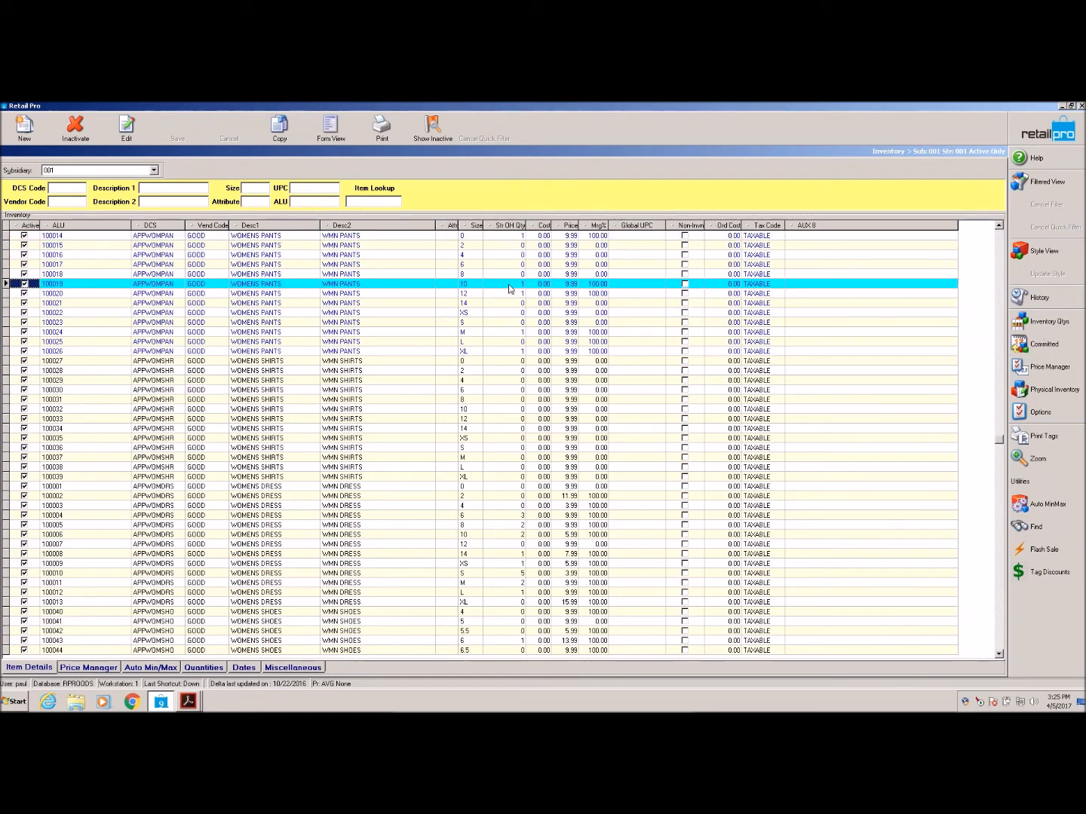
click(1036, 329)
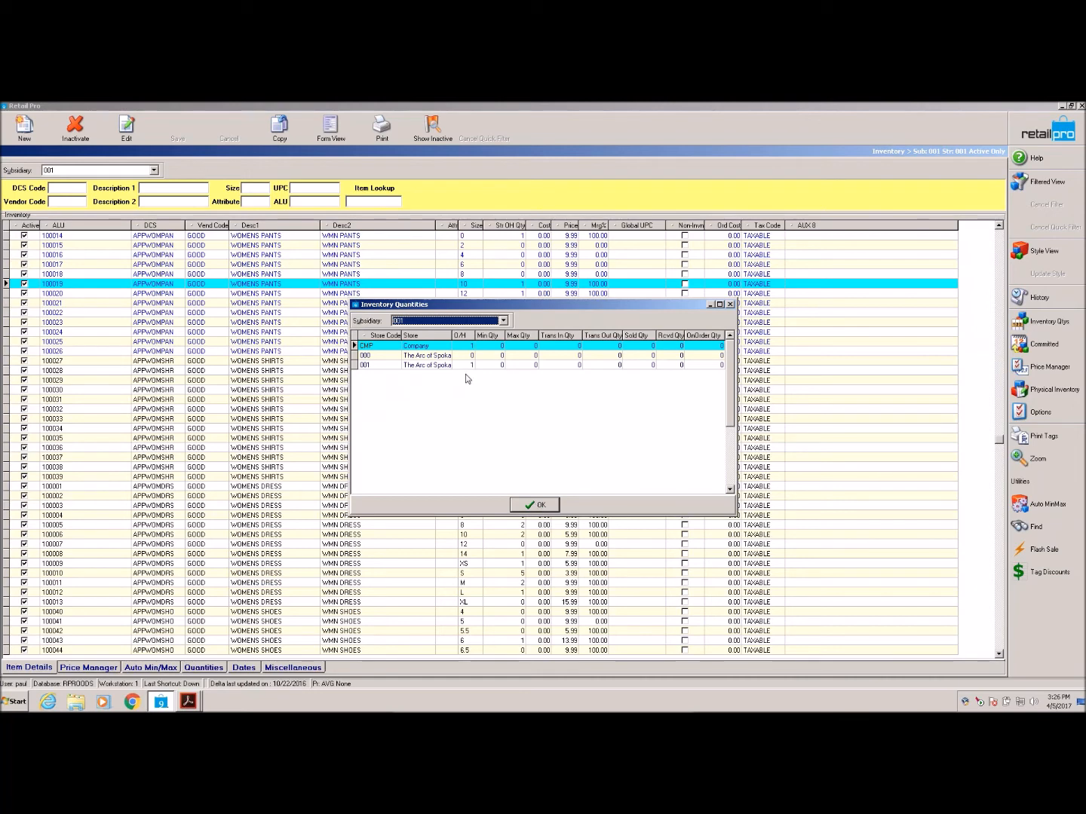
click(553, 509)
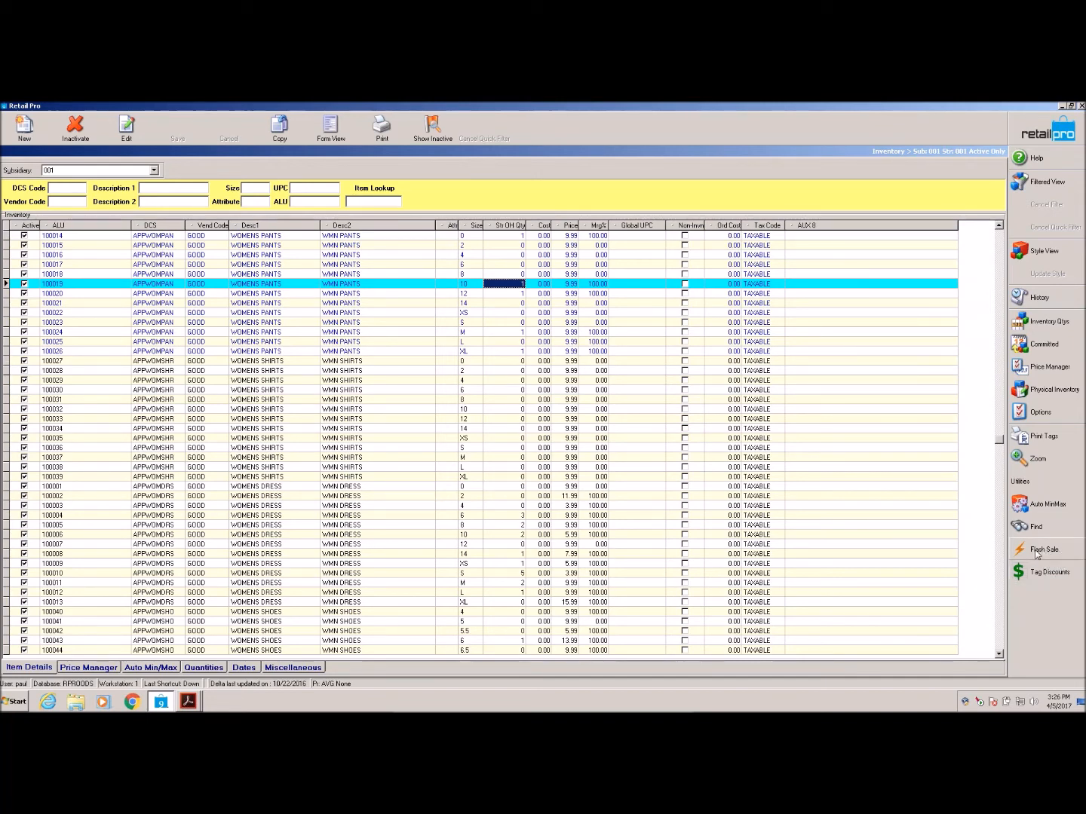
- Open the flash sale setup, examine the GREEN tag's sale hours, discount percentage and reason, and exit
click(1039, 550)
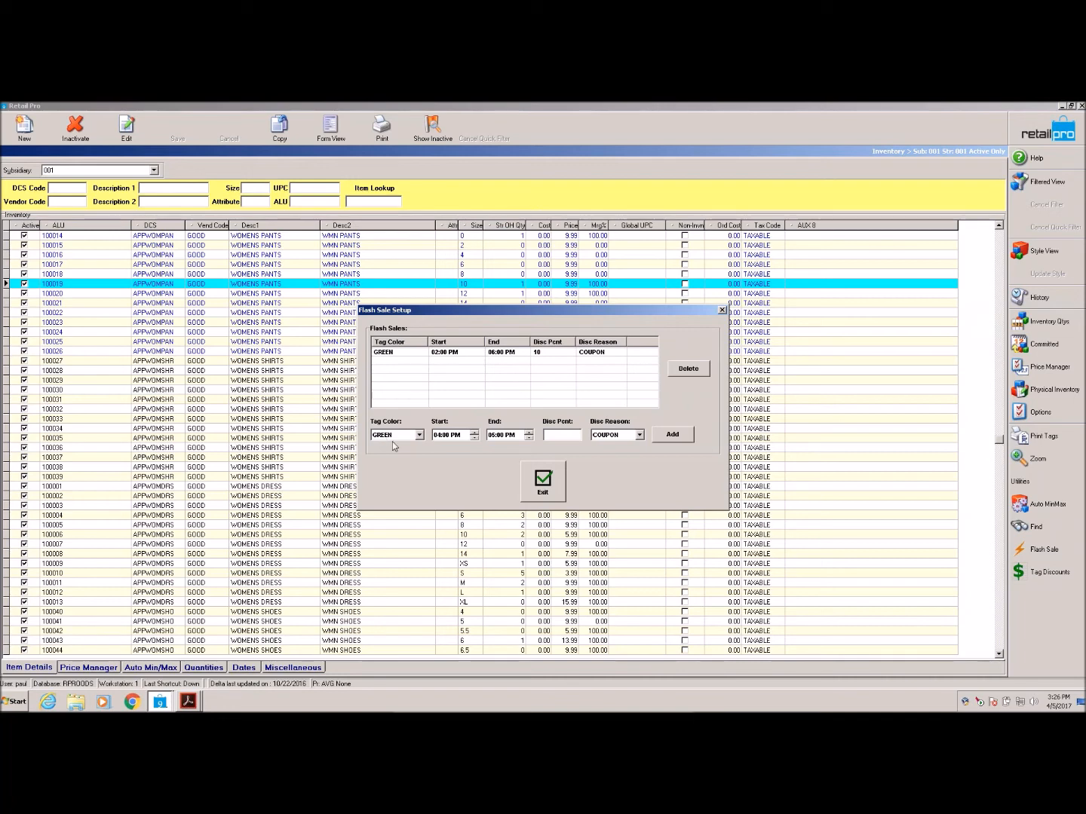
click(395, 354)
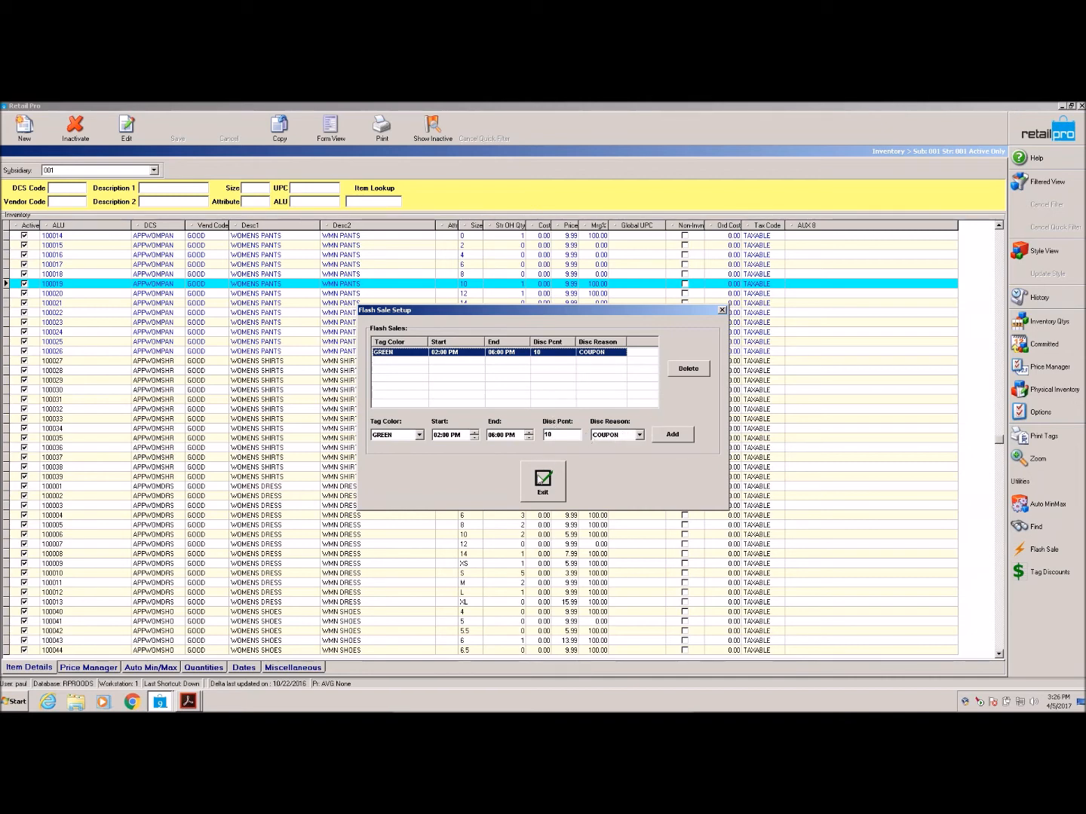
click(543, 480)
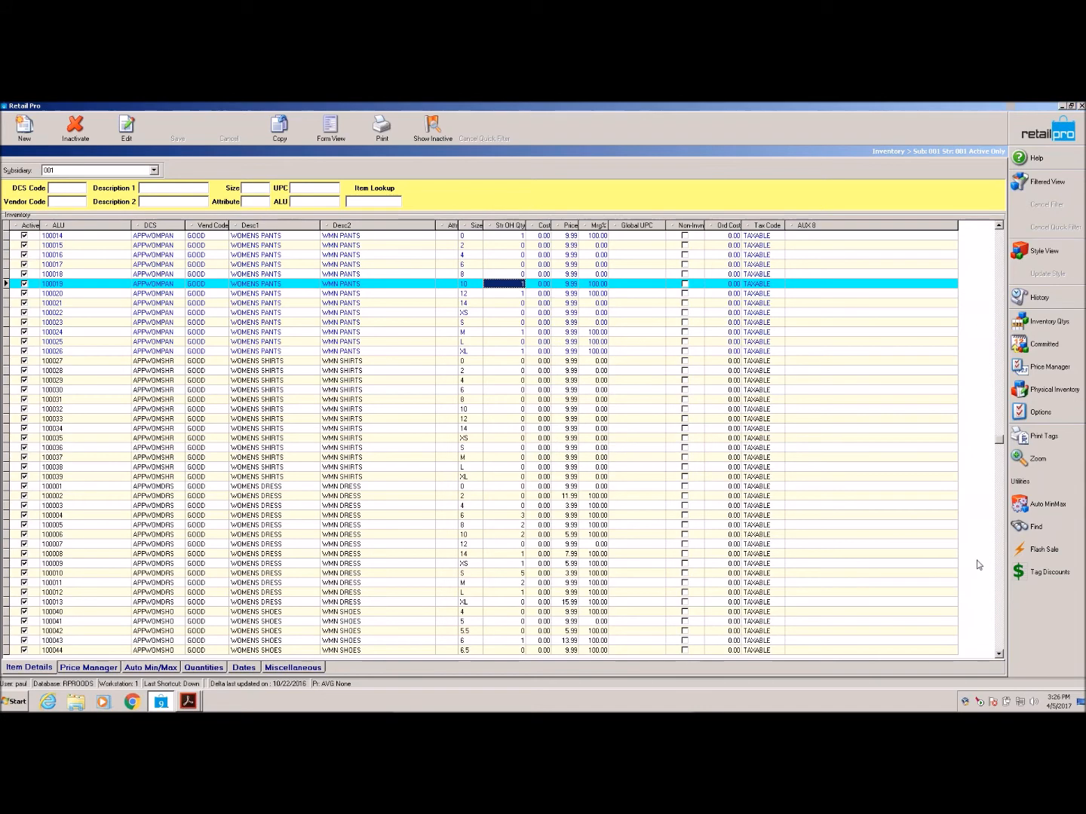
- Examine the tag discount rules for the PINK and GREEN tags and exit the rules window
click(1047, 572)
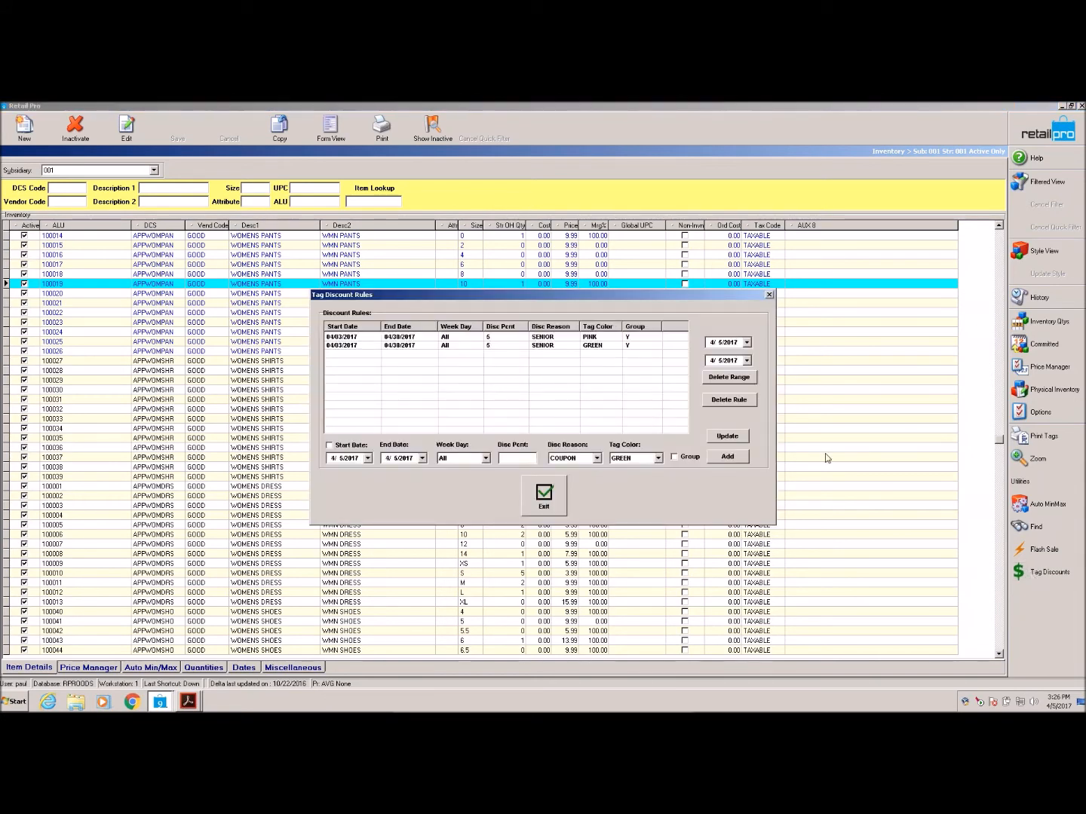
click(340, 338)
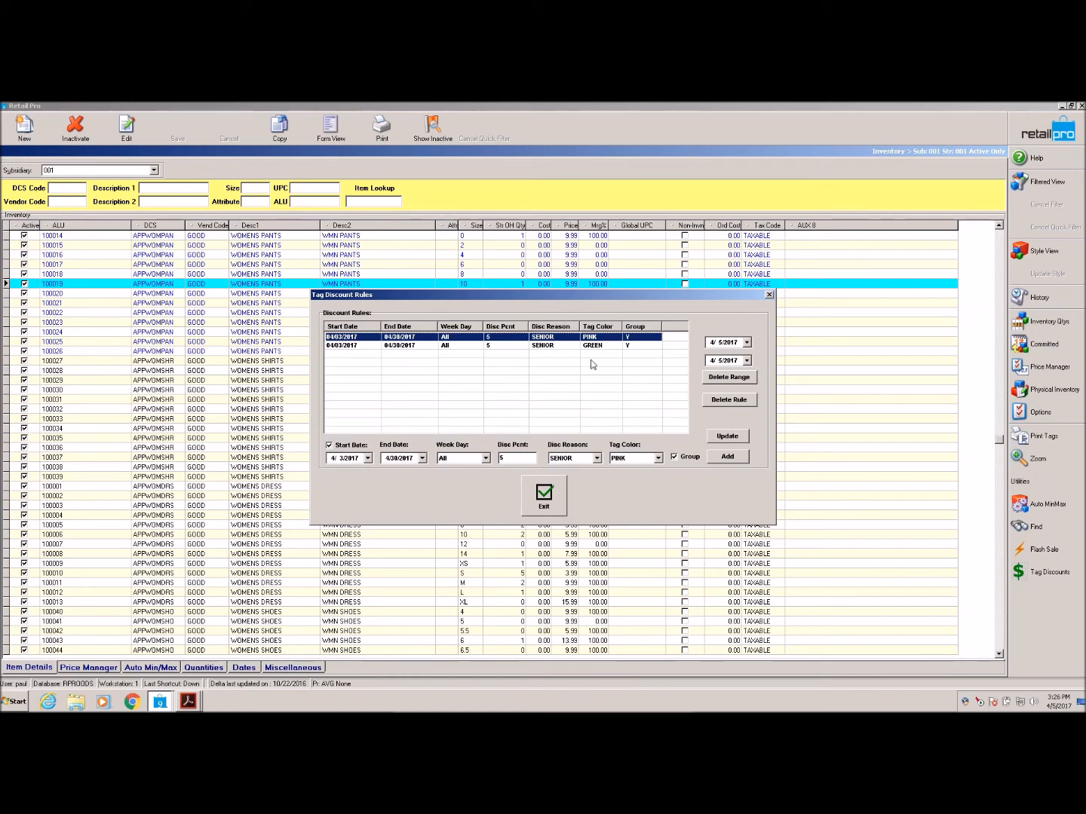
click(533, 346)
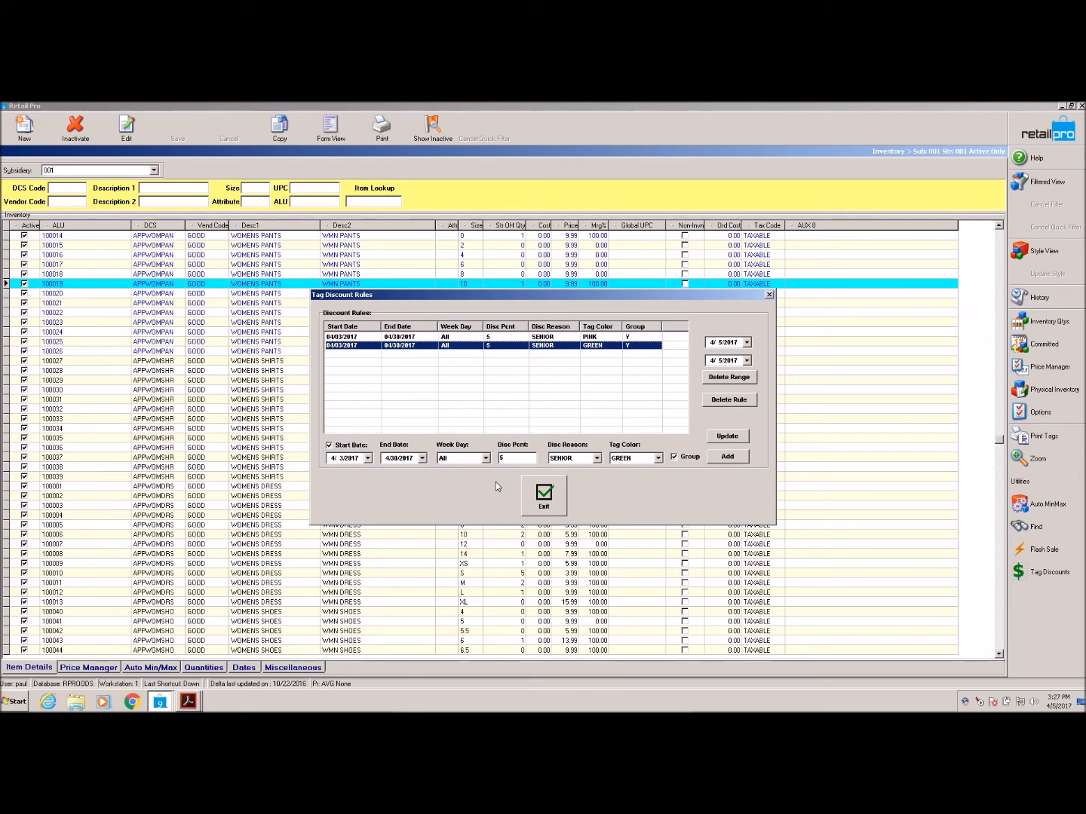
click(532, 491)
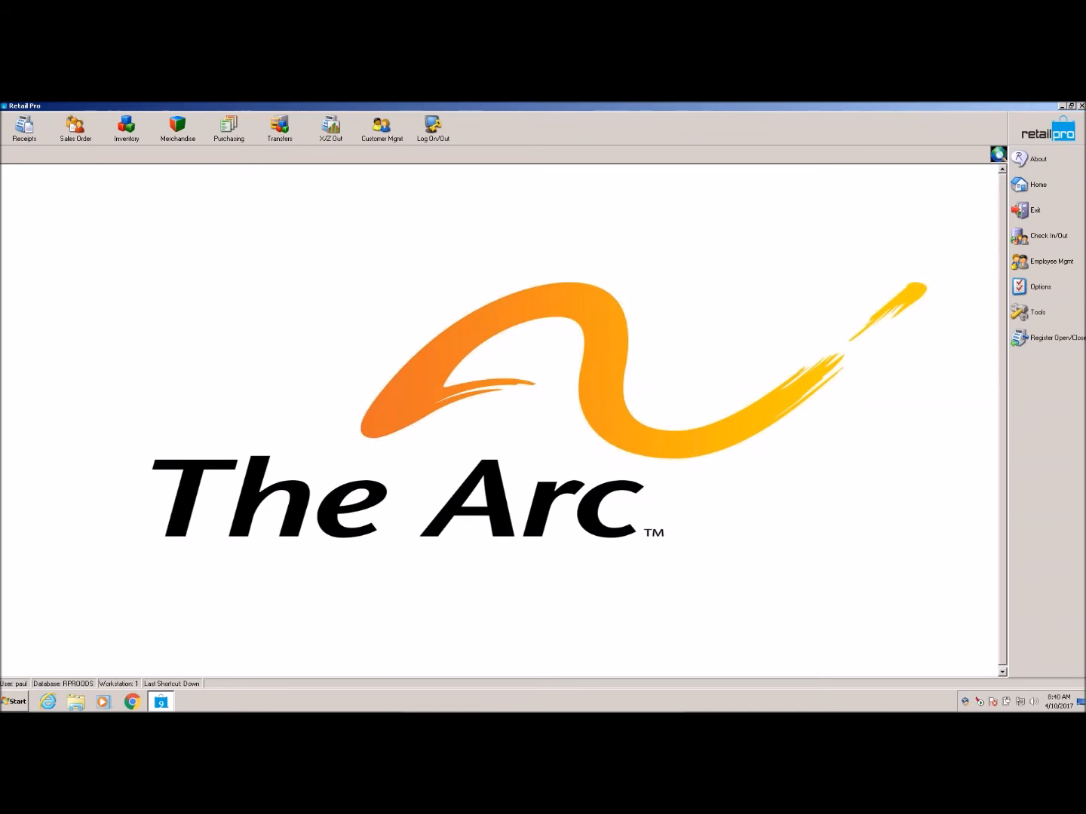
- Start a new sales receipt and add the YELLOW-tagged size M men's pants, item 100067
click(18, 137)
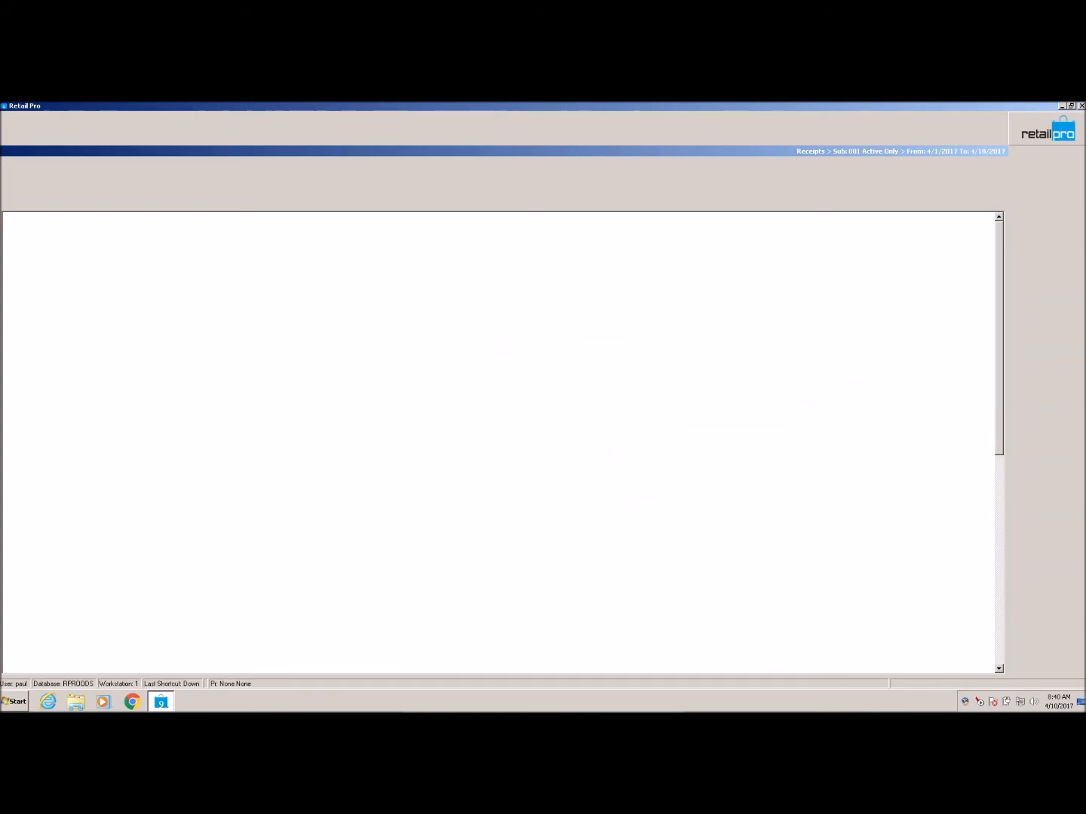
click(18, 119)
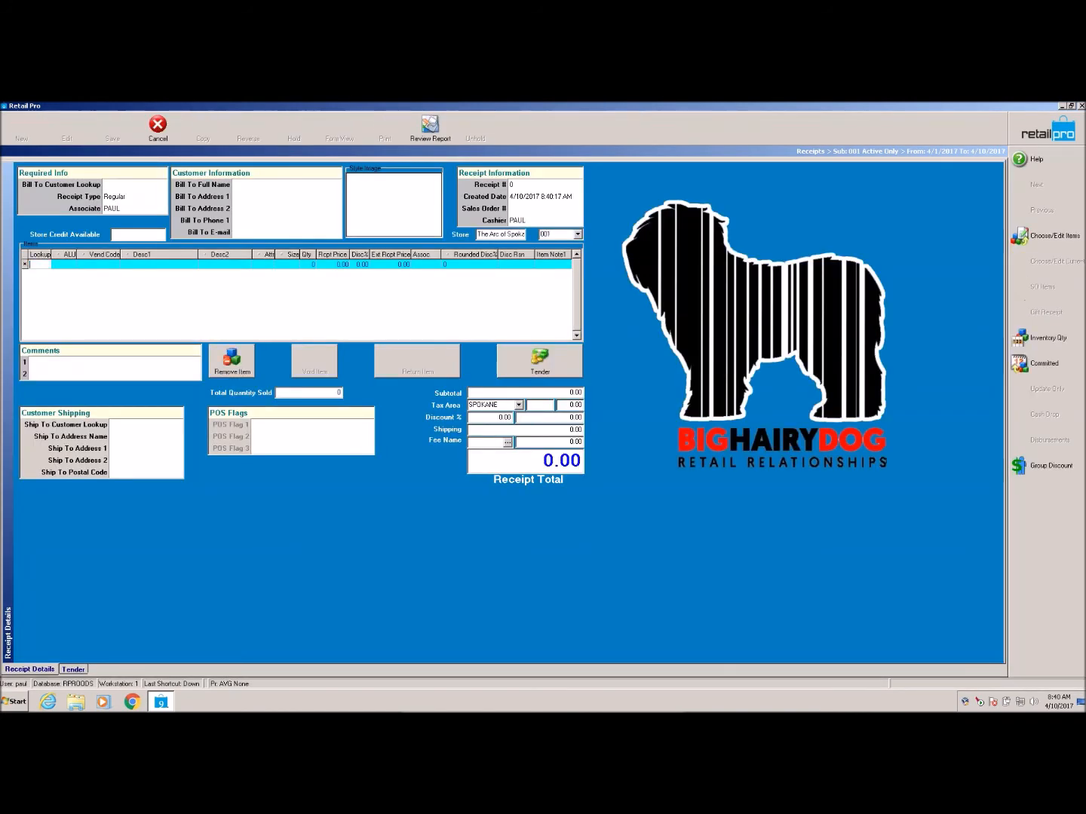
text(100087)
key(Return)
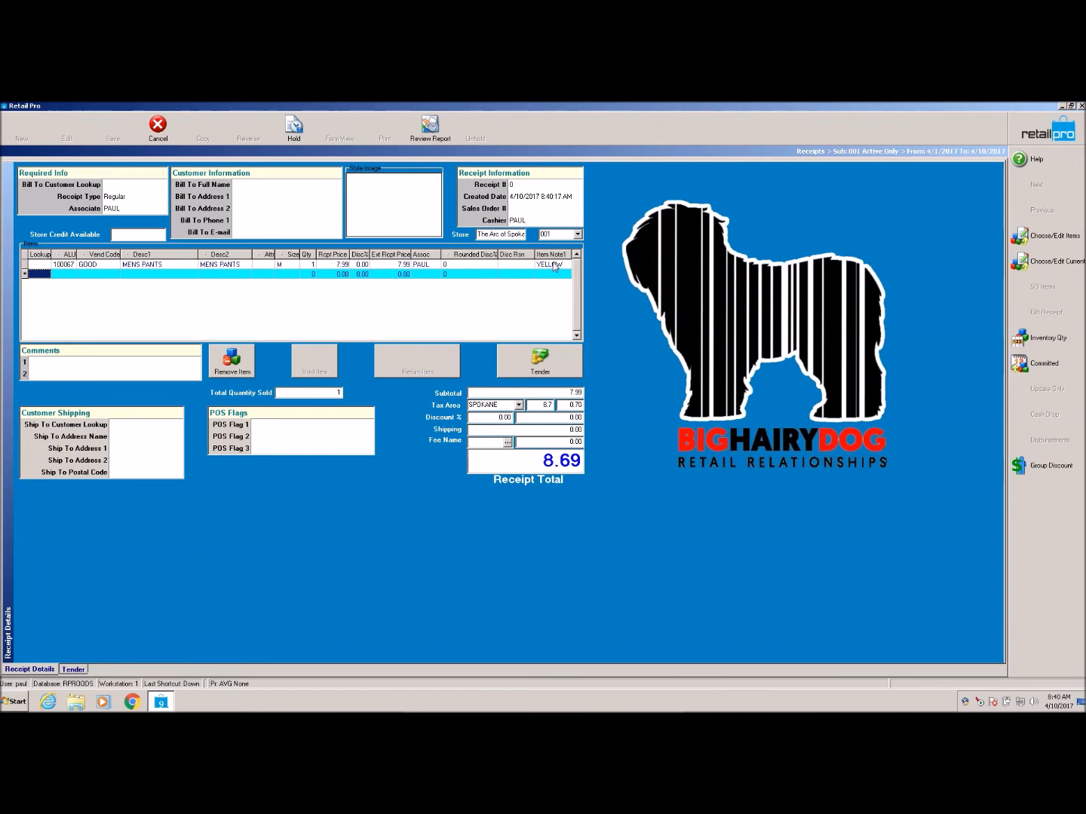
- Add the PINK-tagged size M men's pants (100067) and the BLUE- and GREEN-tagged size XL men's pants (100069) to the receipt
click(41, 275)
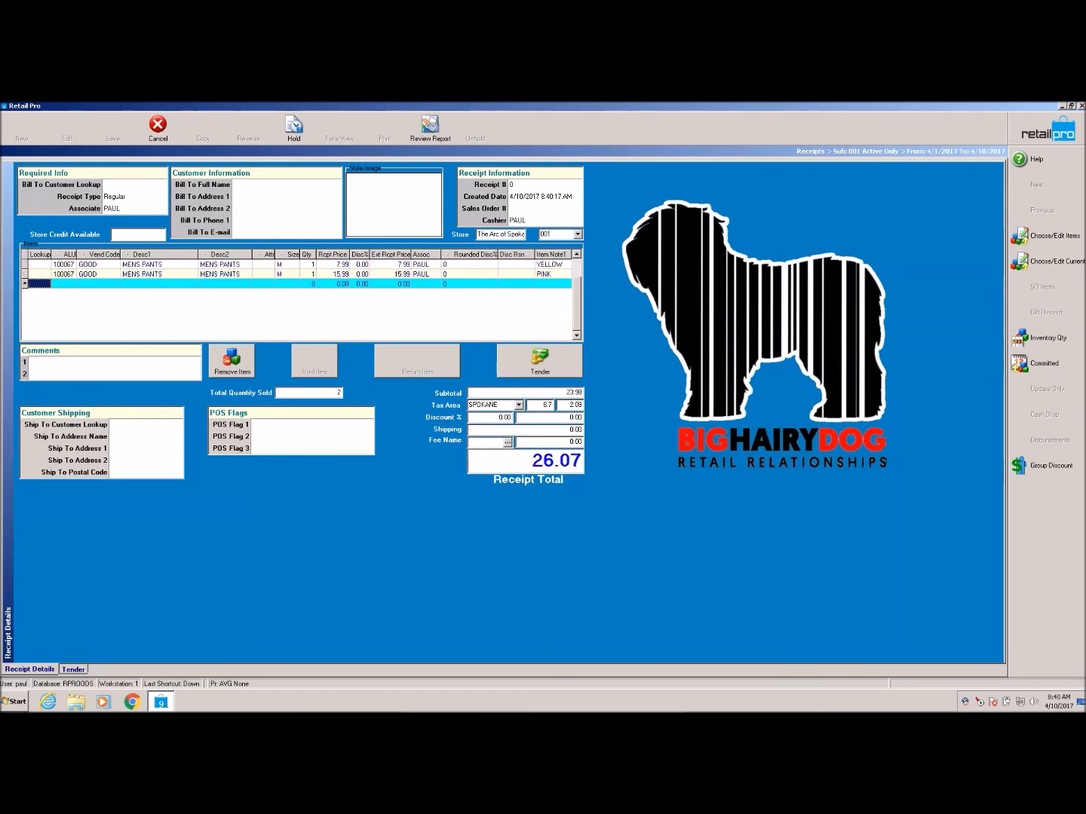
text(100069)
key(Return)
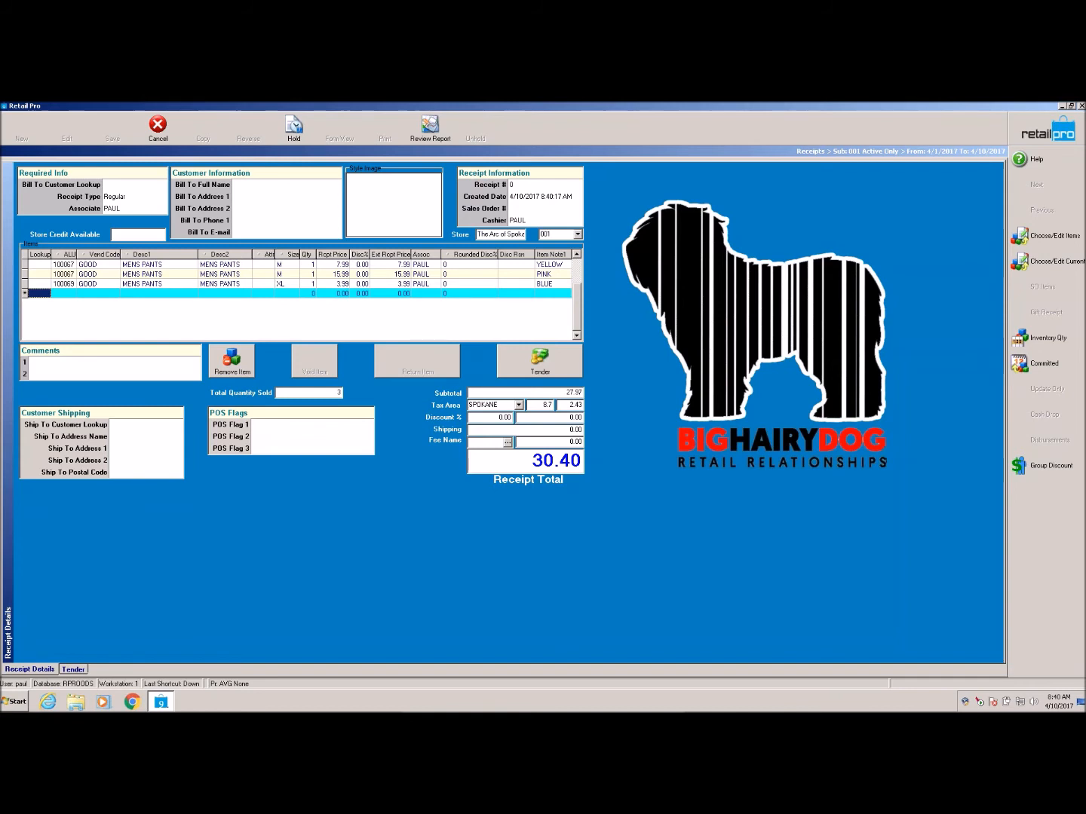
text(100069)
key(Return)
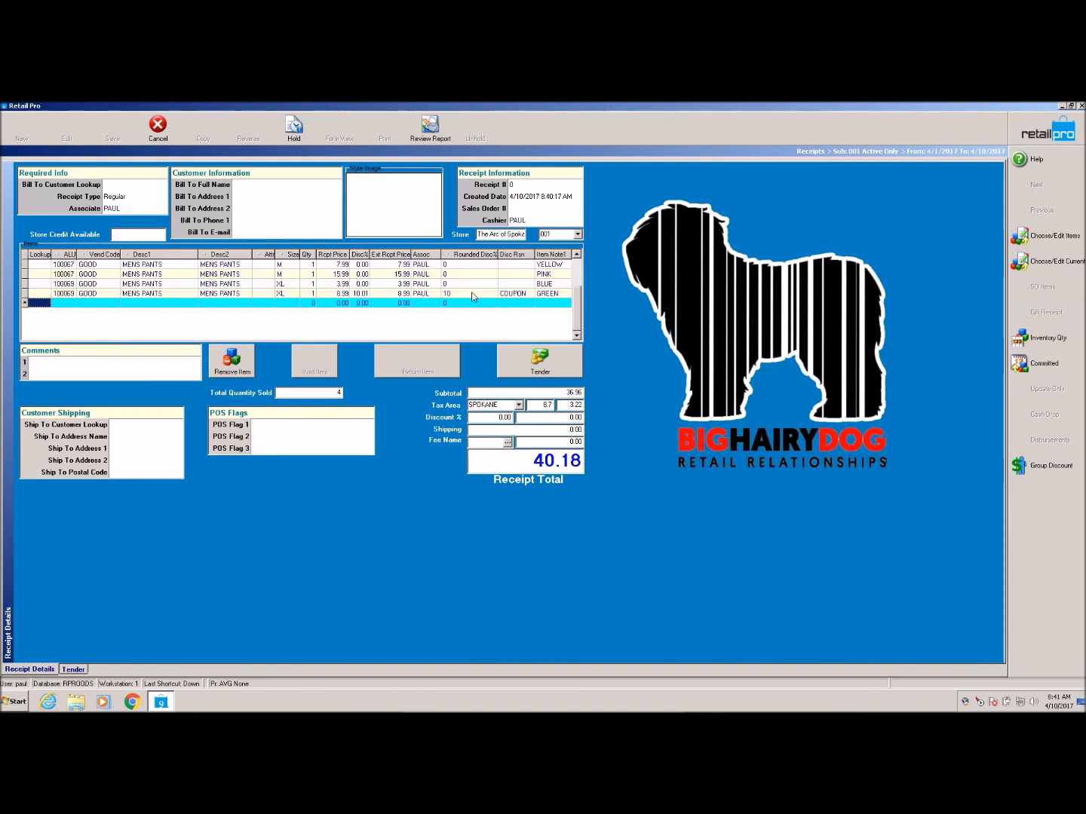
- Apply the group discount to the receipt and proceed to tender, accepting the 0.69 donation to THE ARC
click(1026, 470)
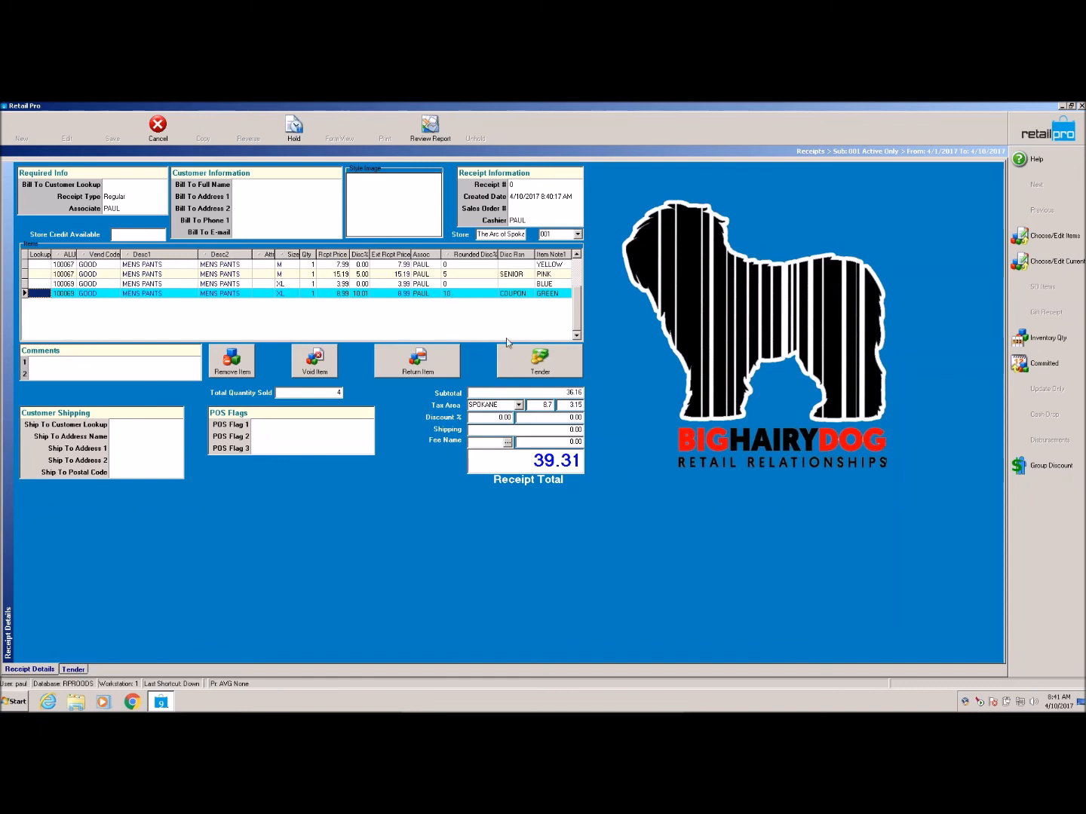
click(539, 368)
drag(528, 349, 318, 337)
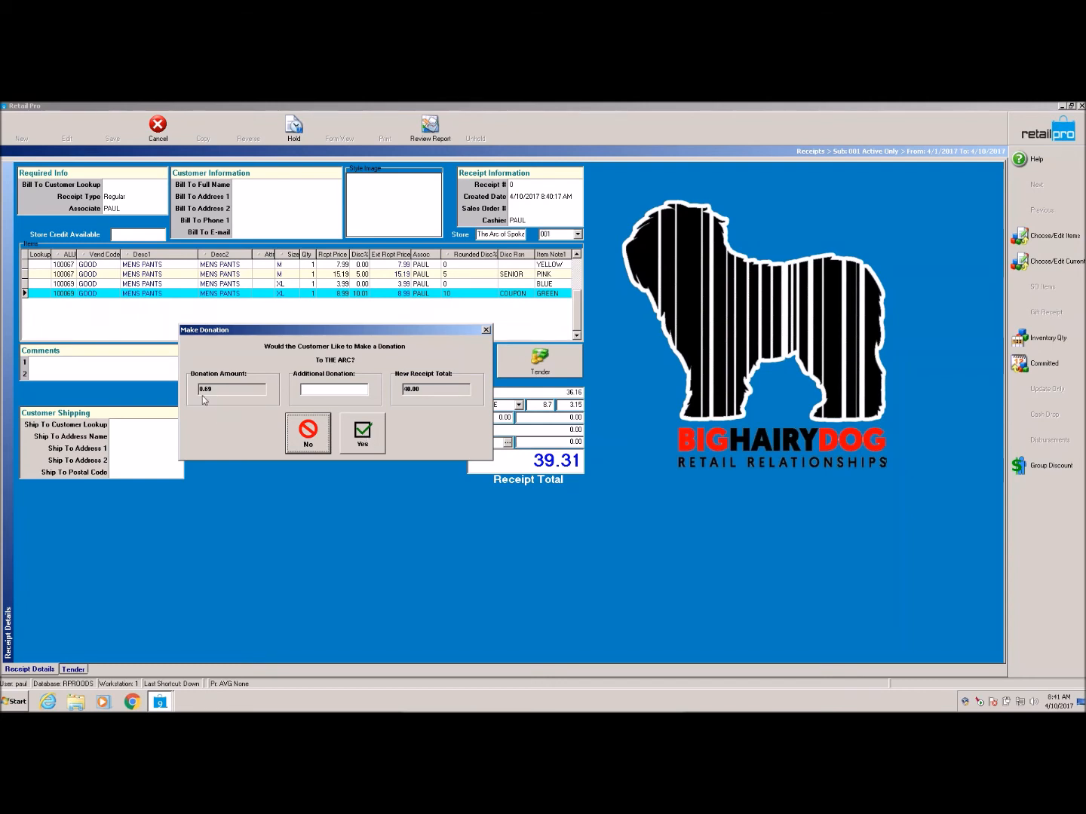
click(363, 434)
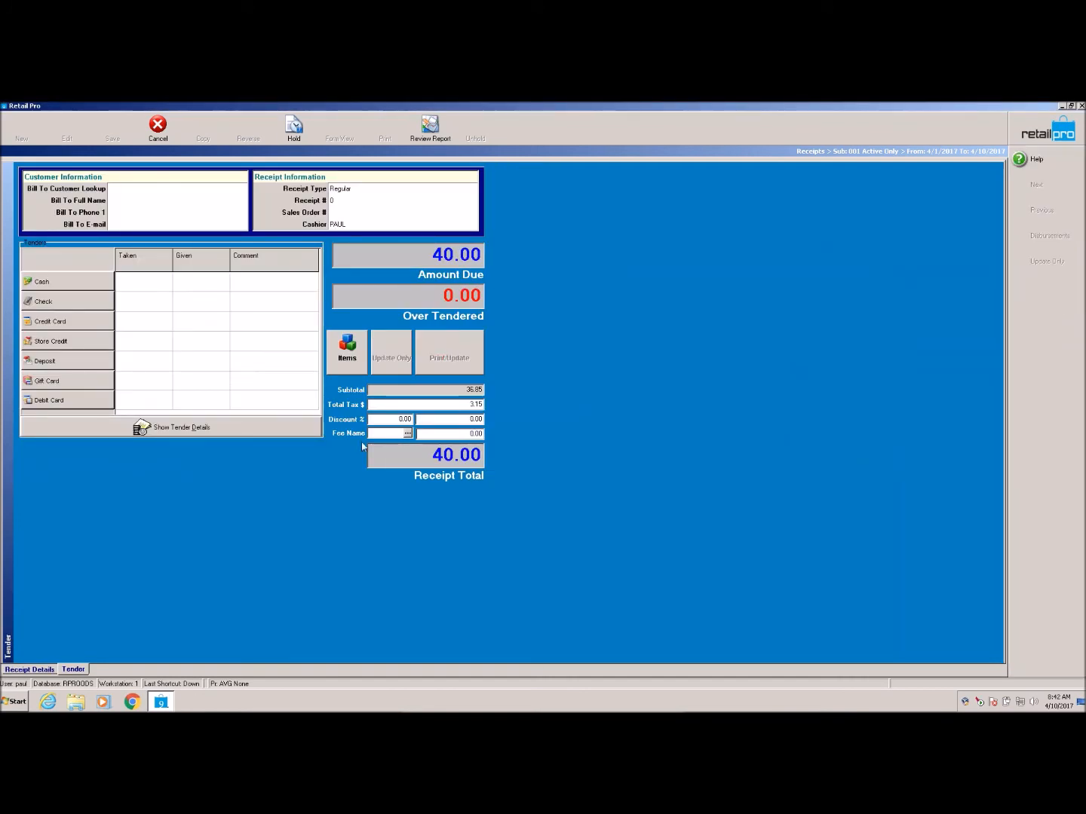
- Pay the 40.00 total by VISA credit card and preview the printed receipt, closing it without saving
click(40, 323)
click(567, 511)
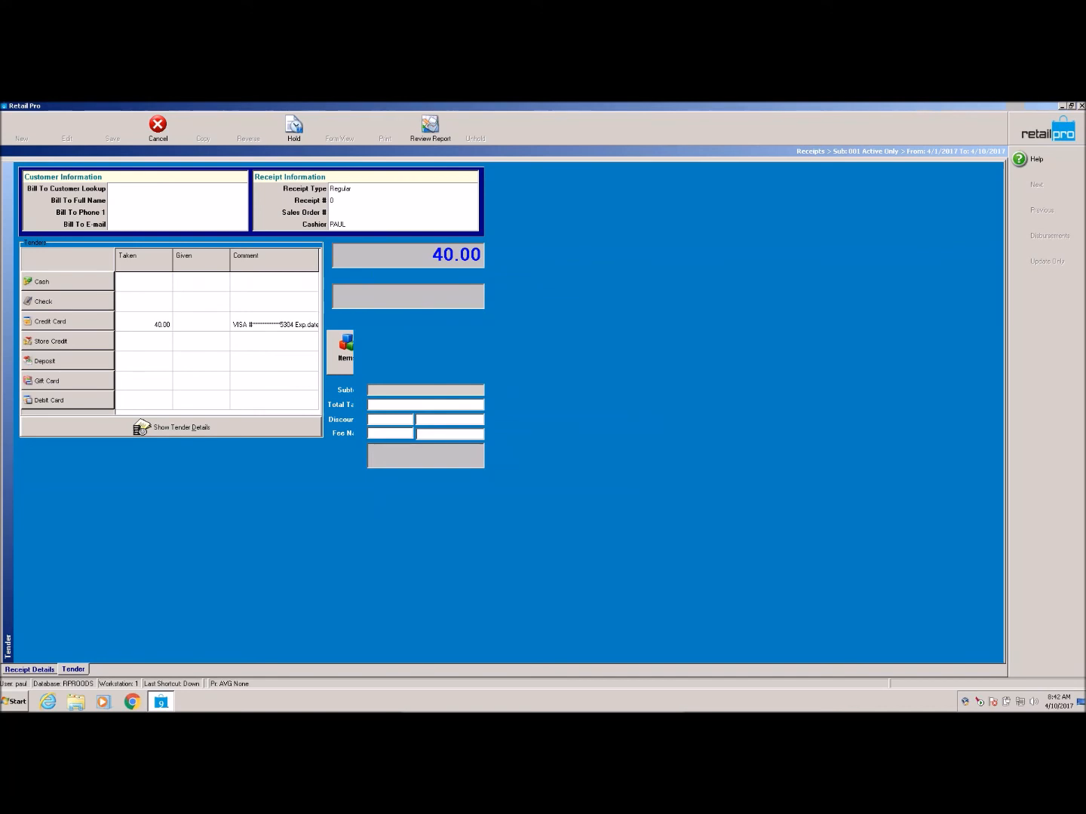
click(589, 534)
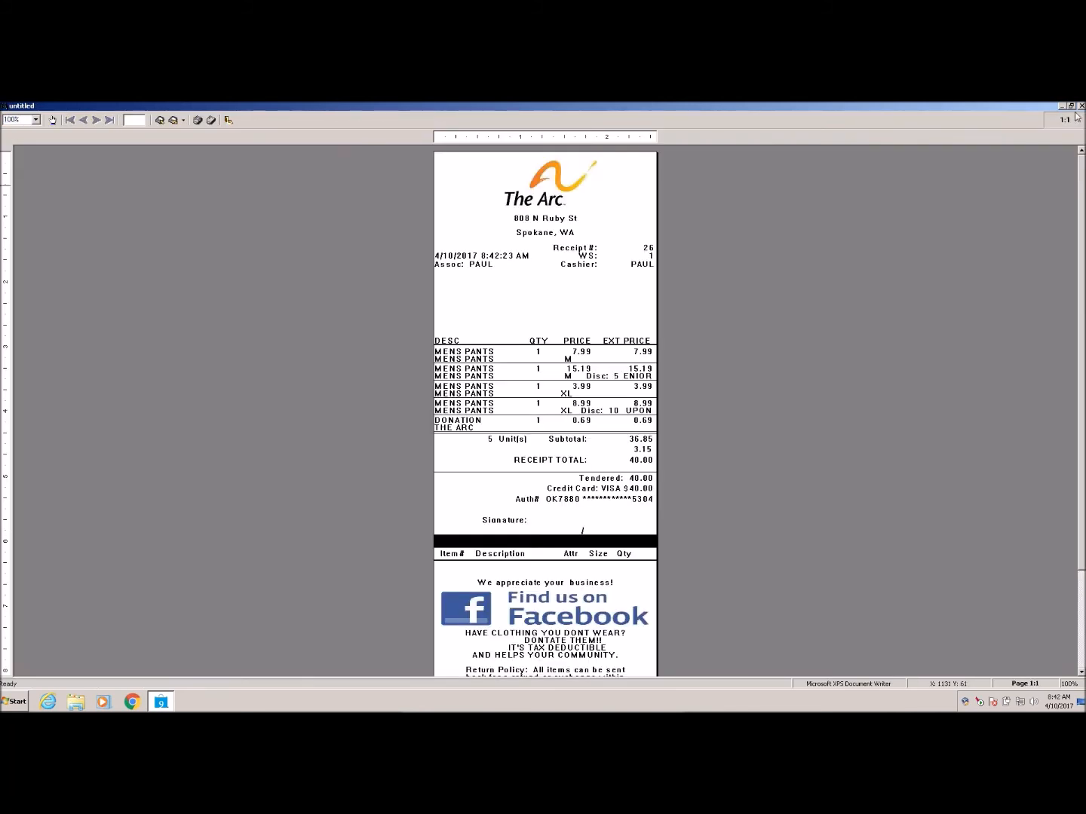
click(1082, 107)
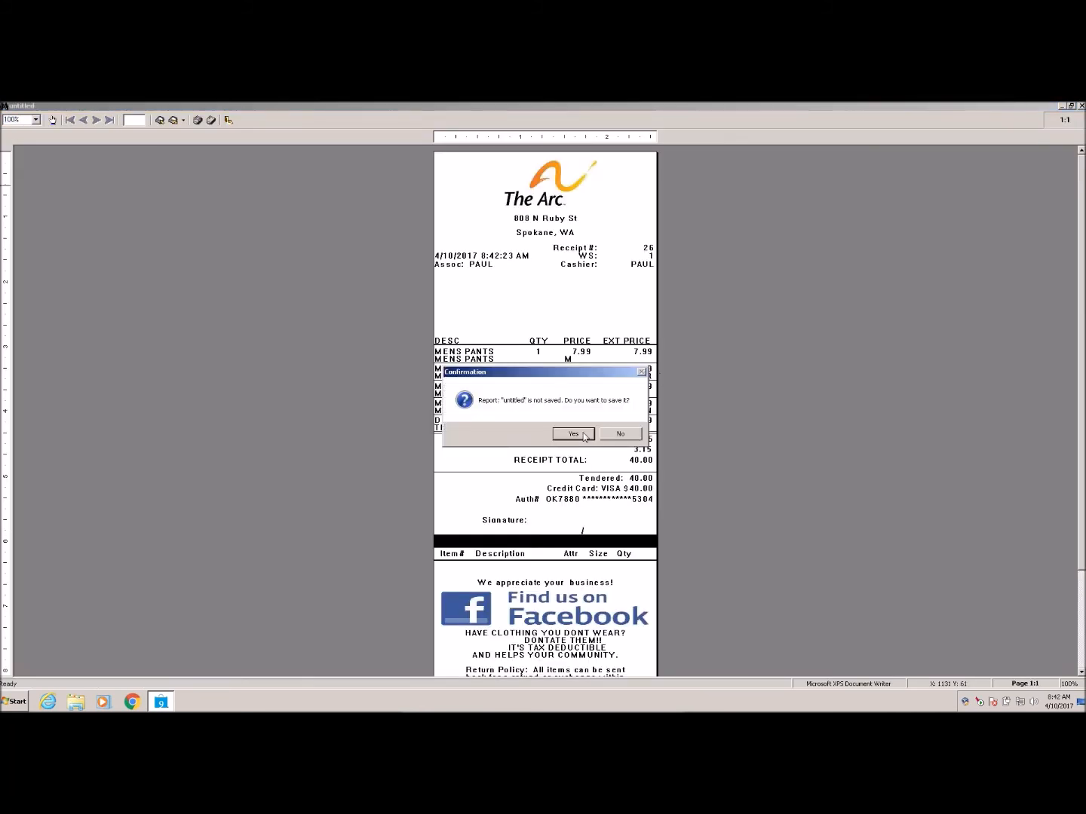
click(622, 436)
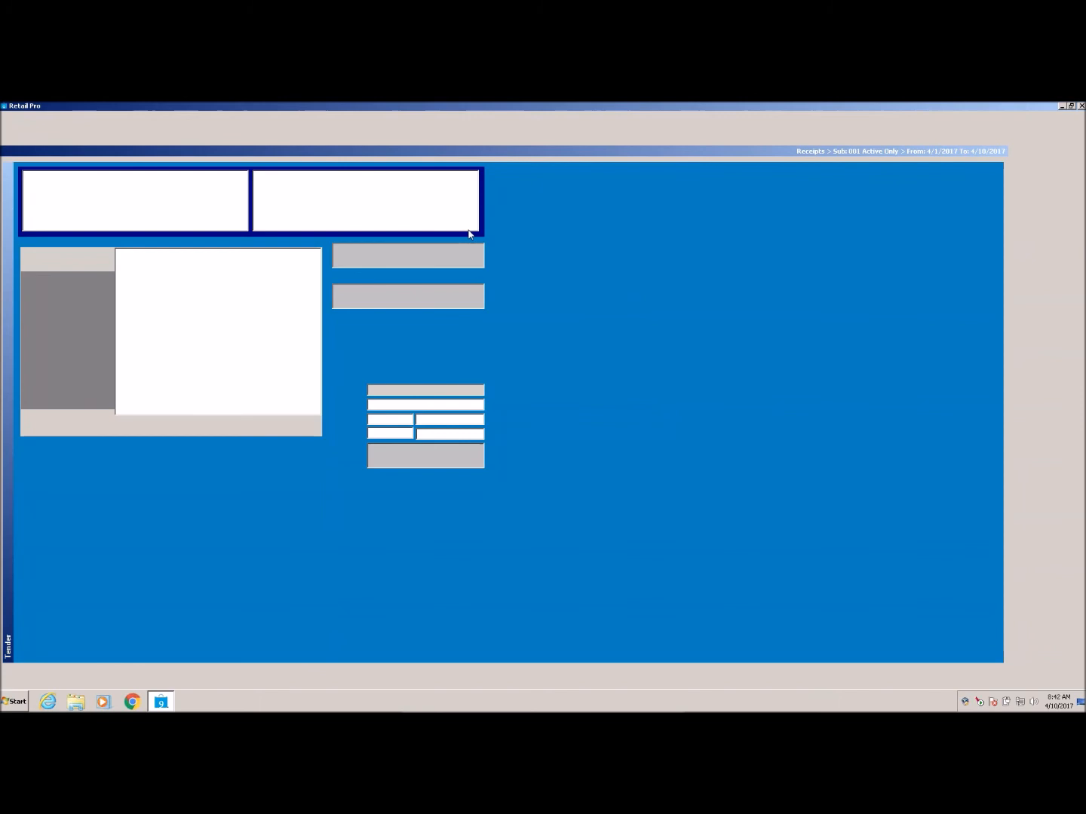
- Preview the receipt again, review it down to the return policy and barcode, and close it without saving
click(582, 532)
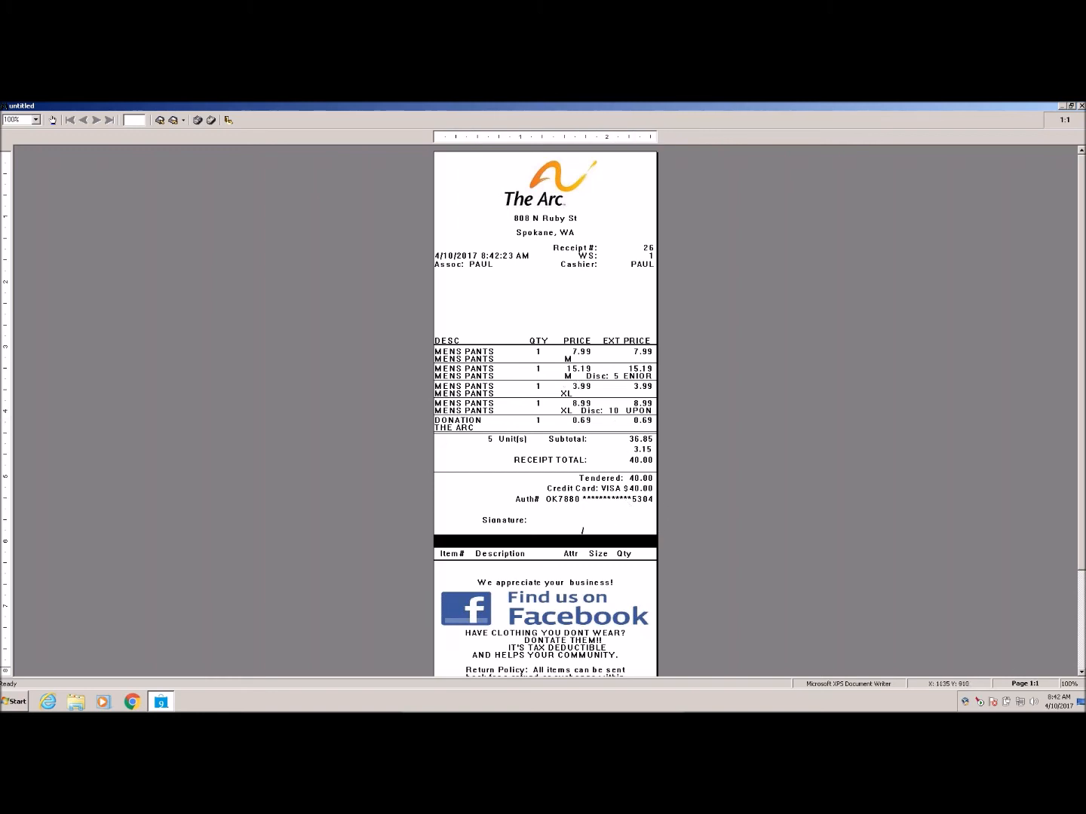
click(1081, 674)
click(1082, 673)
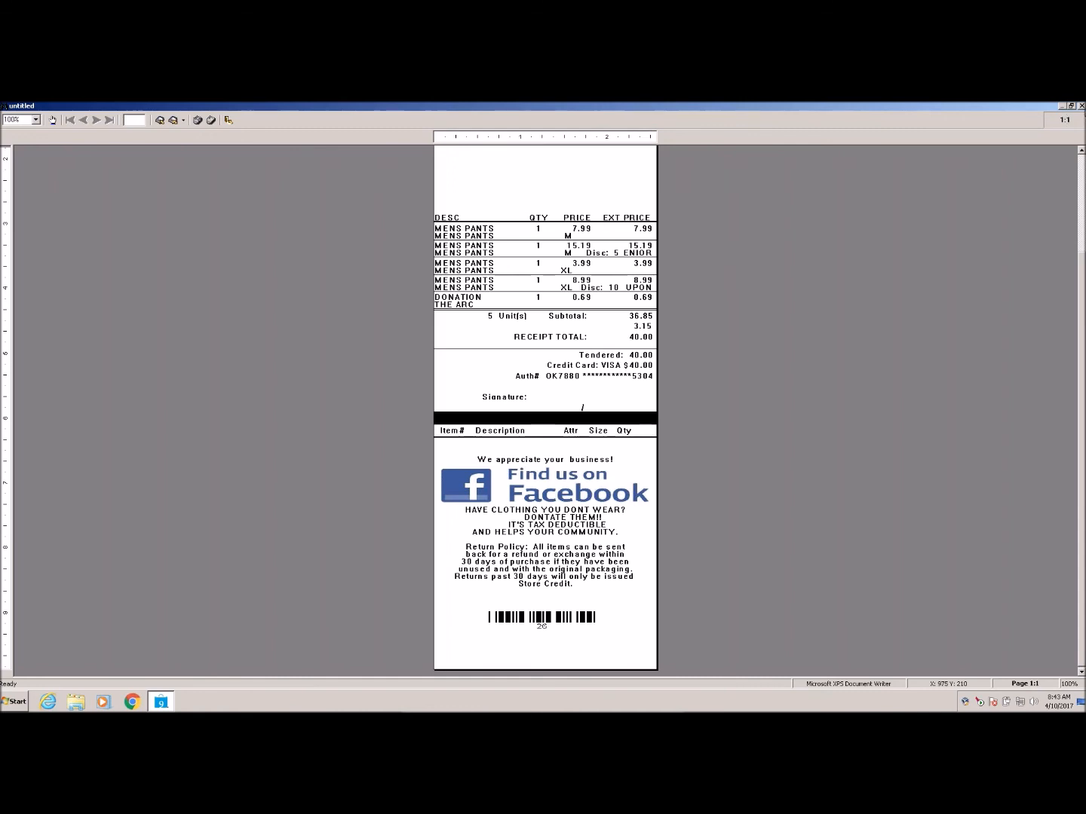
click(1082, 105)
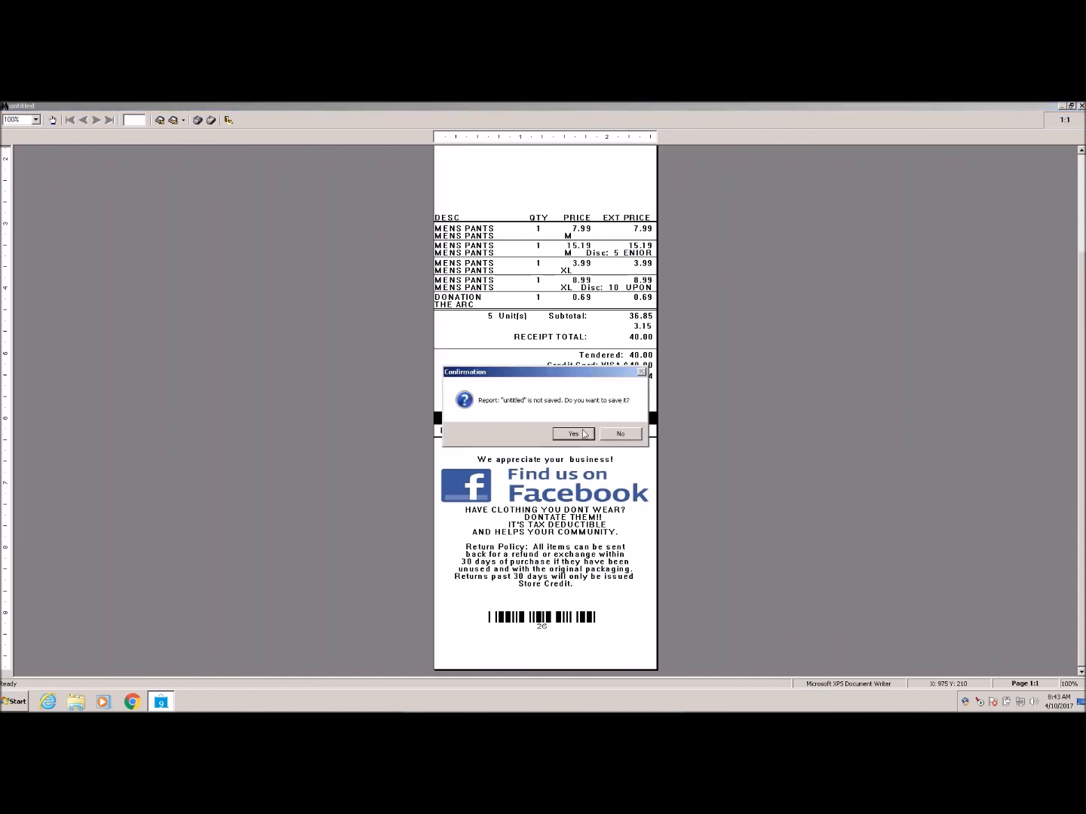
click(633, 436)
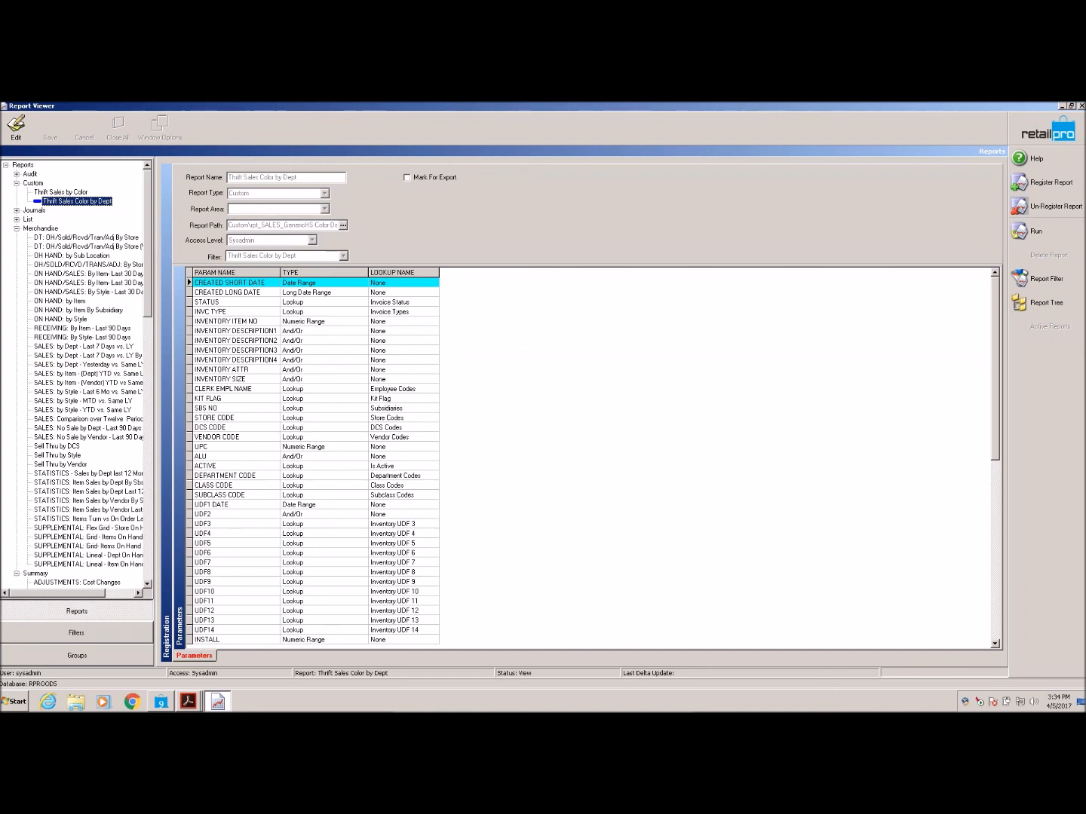
- Switch to Adobe Acrobat Reader and view the report Arc Sales by color.pdf
click(196, 705)
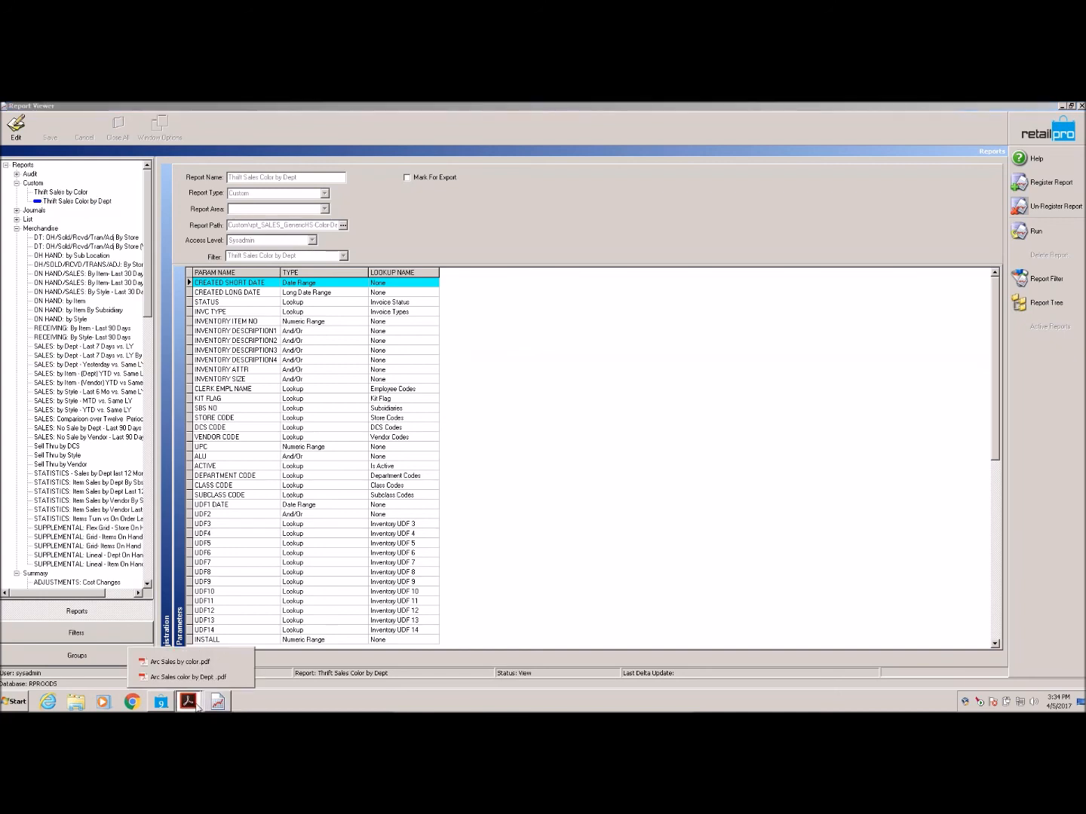
click(187, 665)
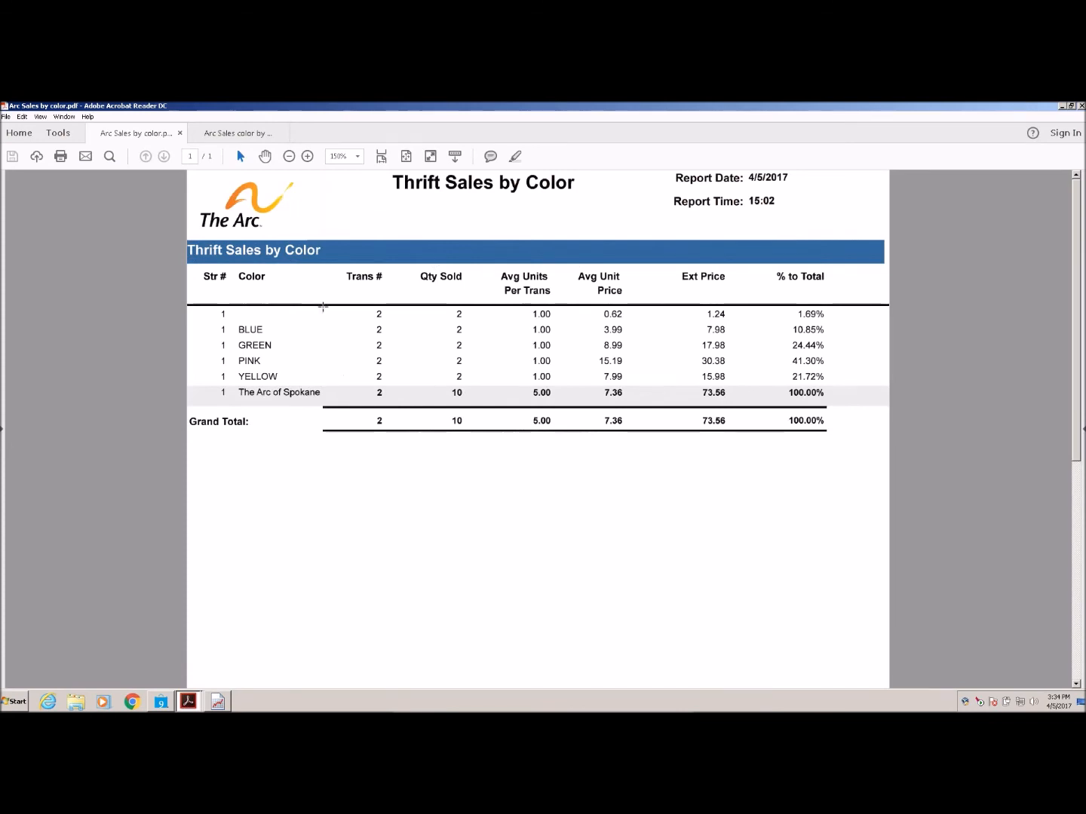